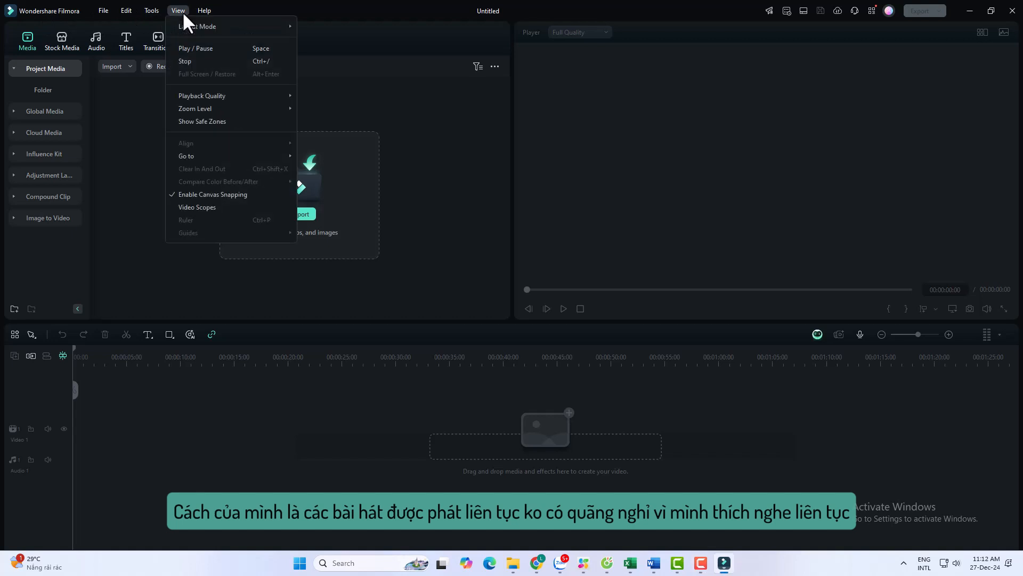
View the program's version information and close it
mouse_move(203, 10)
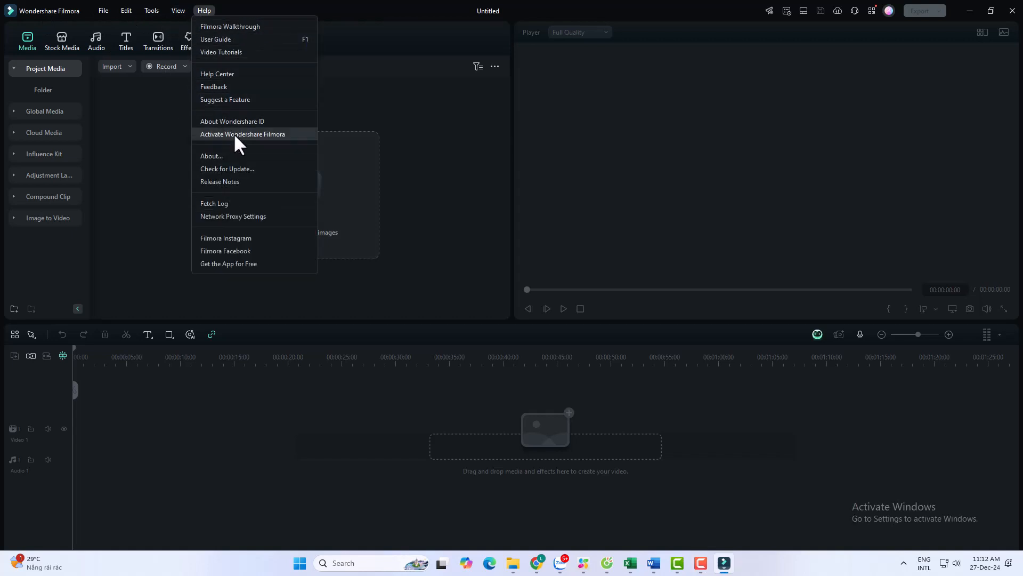
left_click(233, 157)
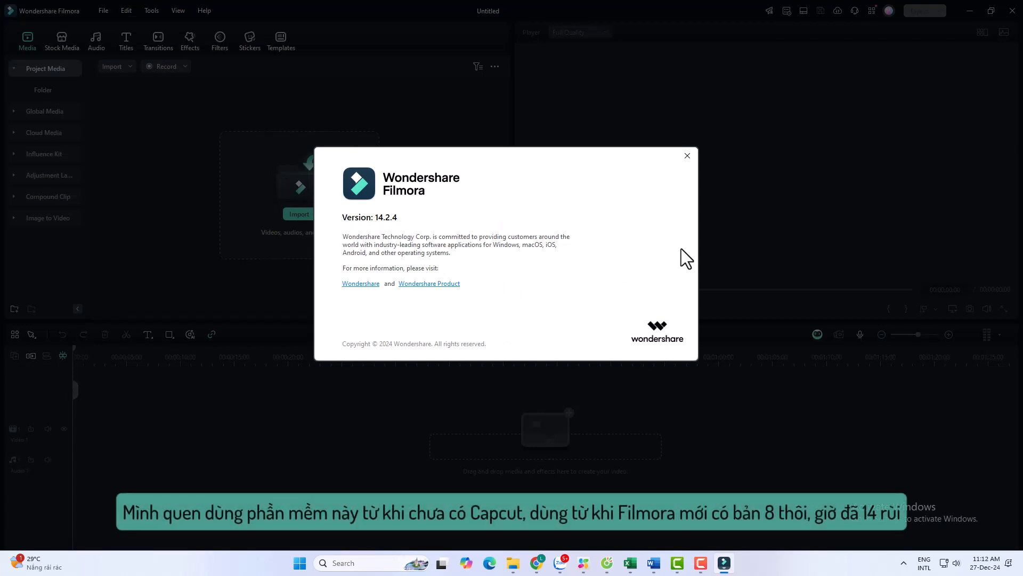
left_click(686, 160)
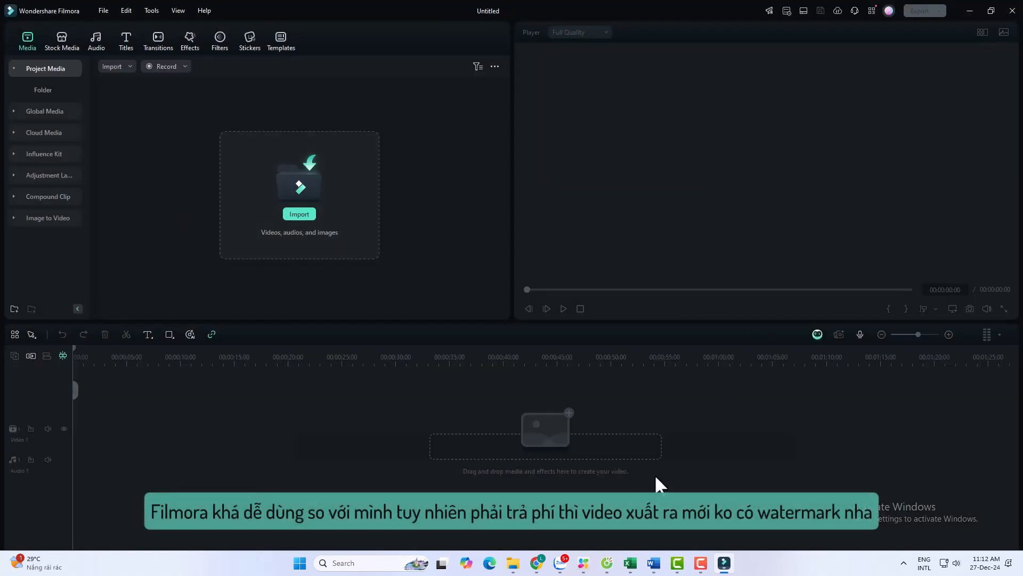
Switch to the List cổ phong T12.24 Word document, review its numbered song list and Timeline section, and return to Filmora
left_click(654, 570)
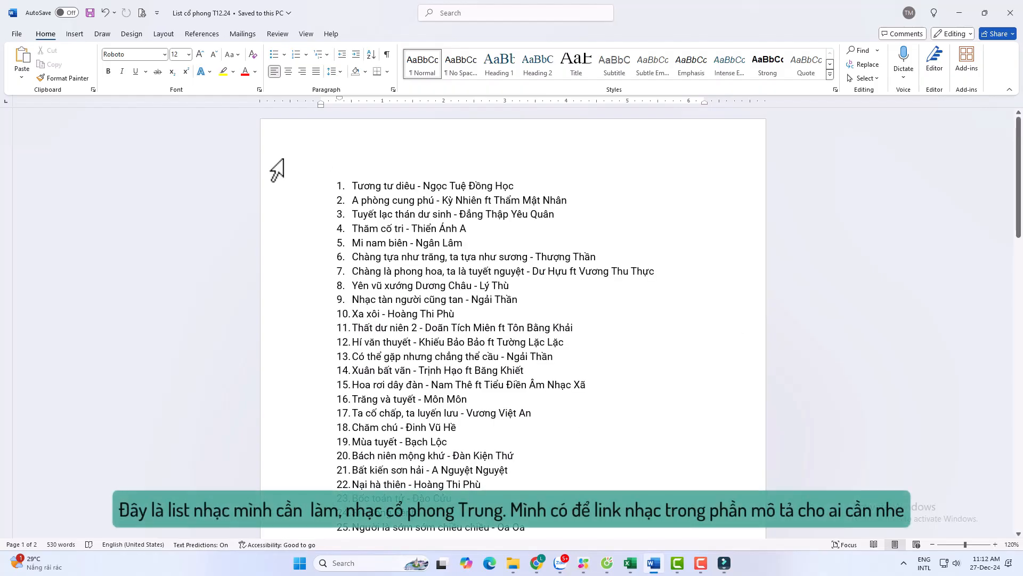
left_click_drag(337, 182, 533, 533)
scroll(563, 463, "down", 3)
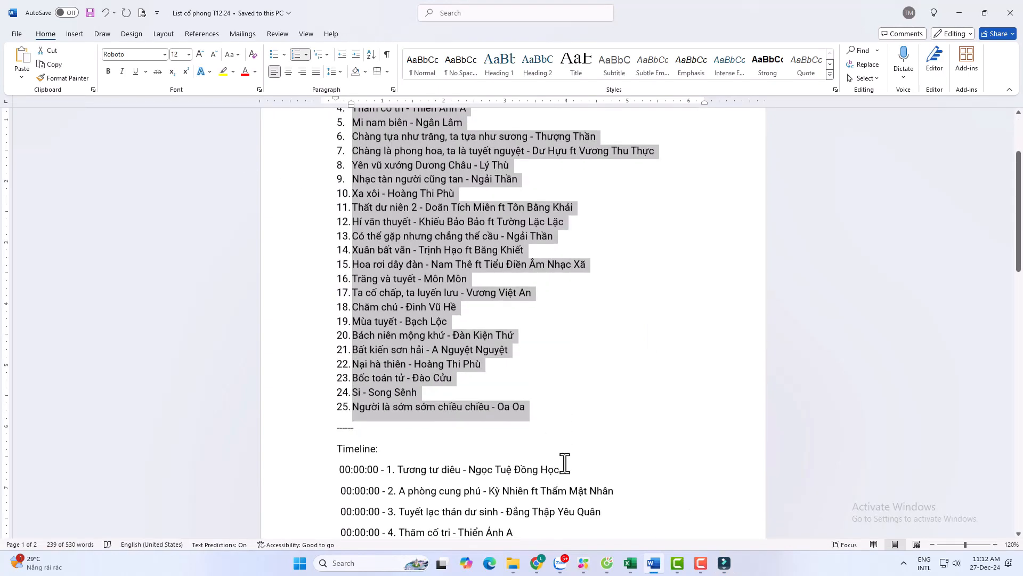
left_click(529, 404)
scroll(529, 404, "up", 3)
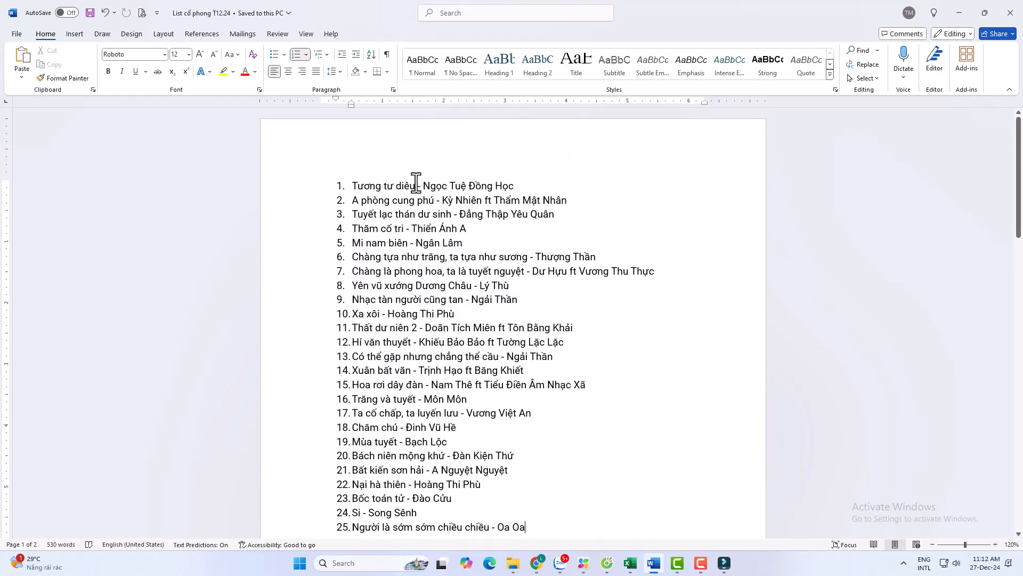
scroll(432, 448, "down", 8)
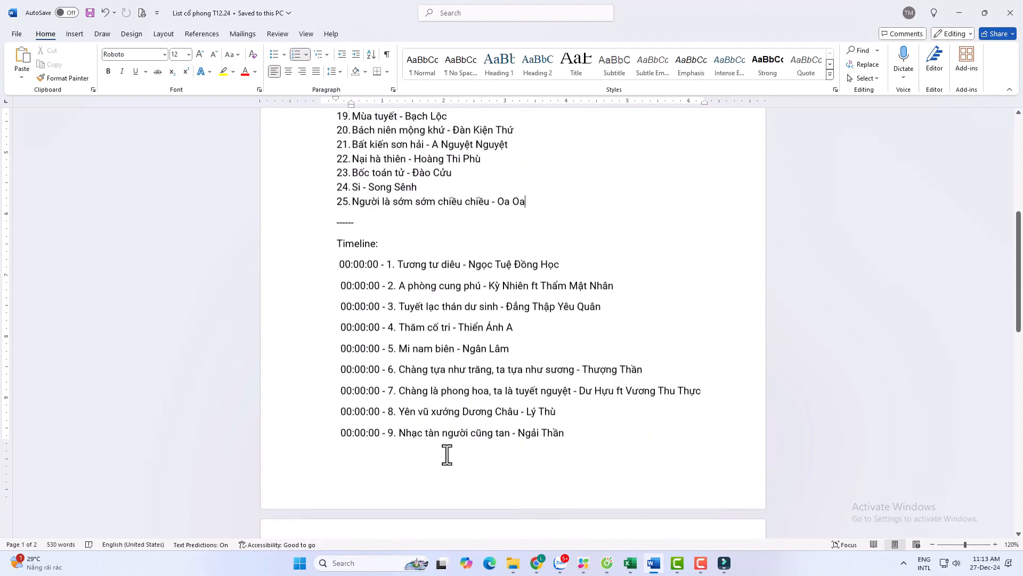
scroll(447, 454, "down", 3)
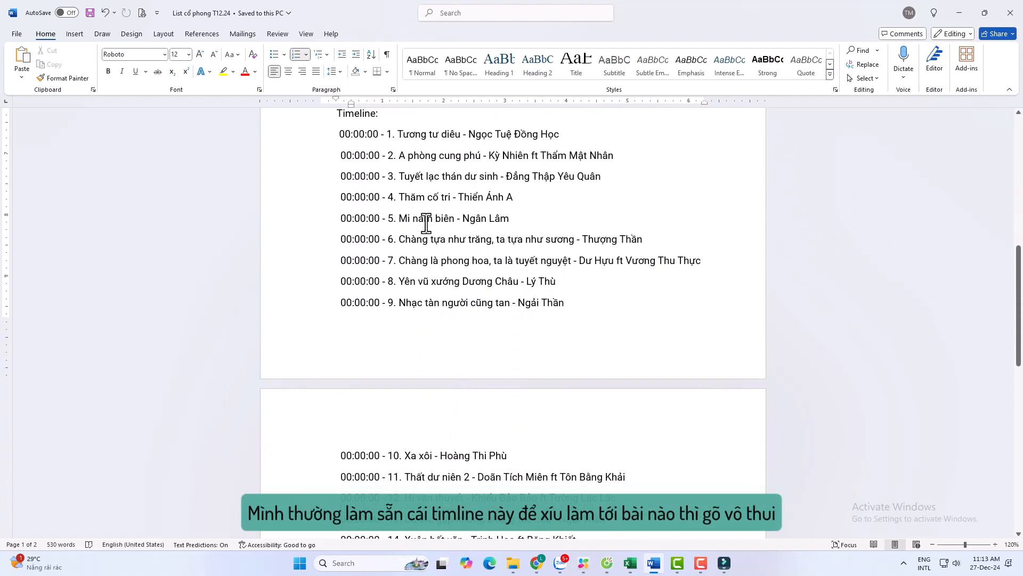
scroll(428, 293, "down", 10)
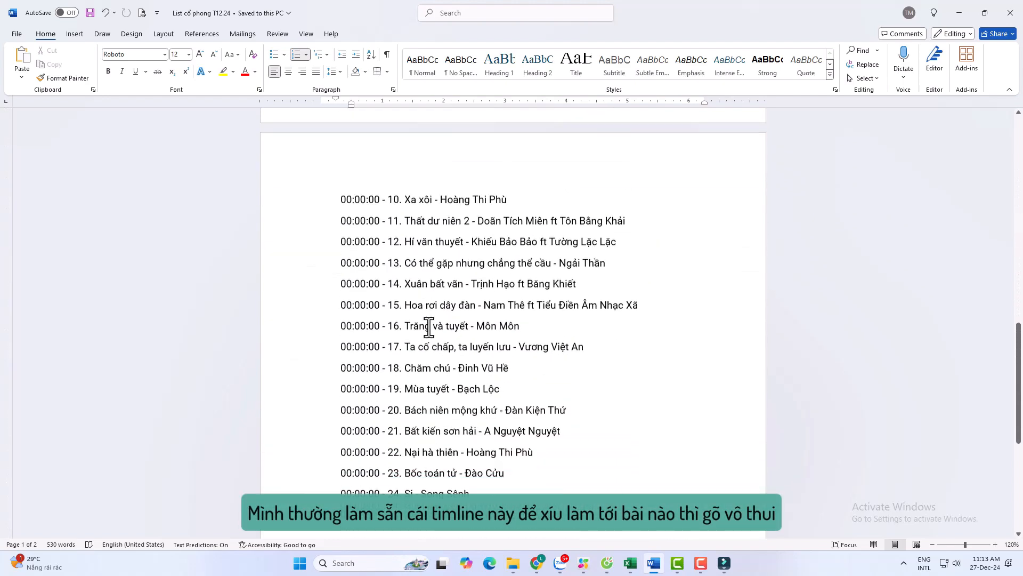
scroll(429, 327, "up", 15)
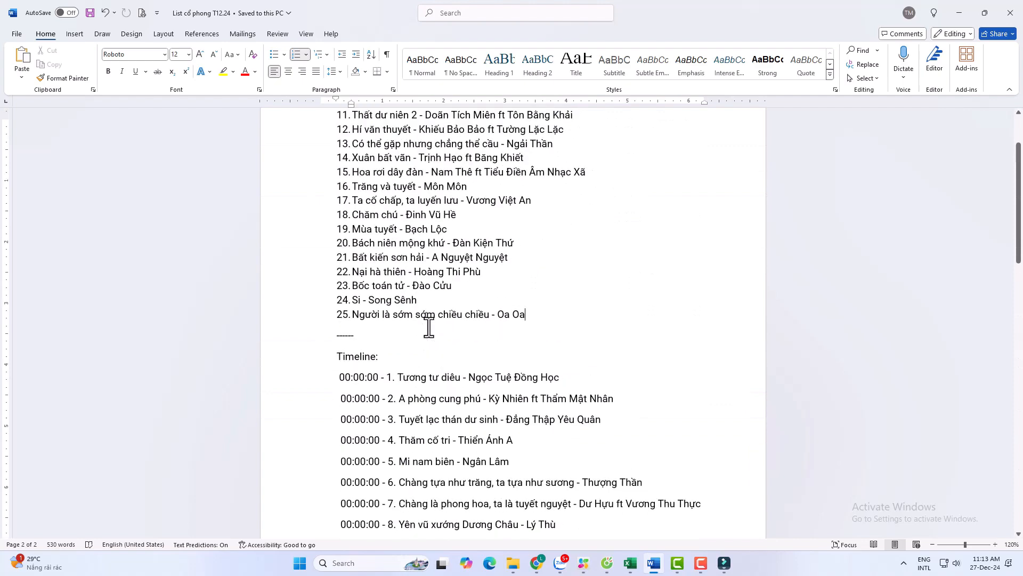
left_click(959, 13)
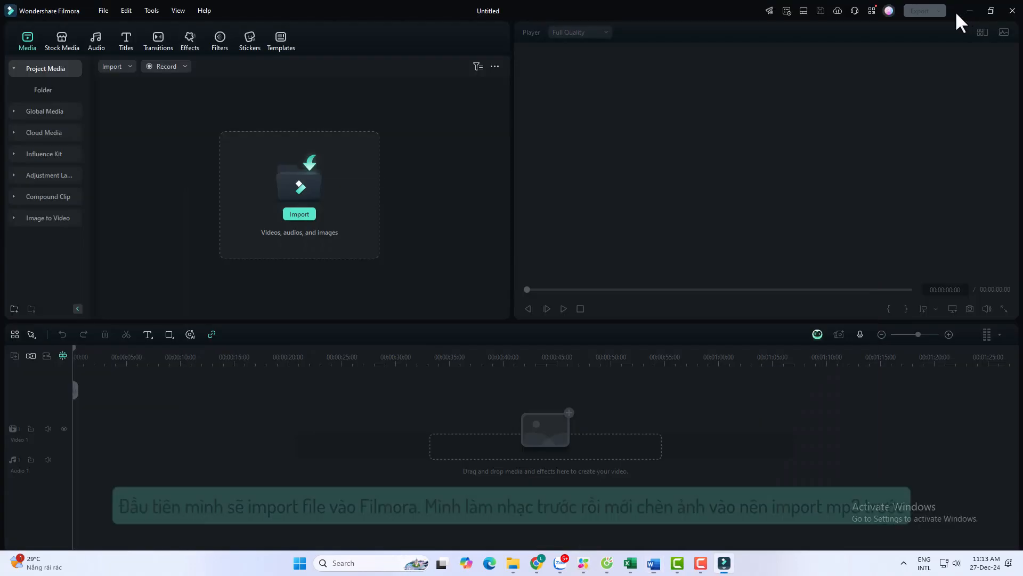
Import songs 1 to 25 from the List co phong T12.24 (MP3) folder and place them in order on the Audio 1 track
left_click(299, 215)
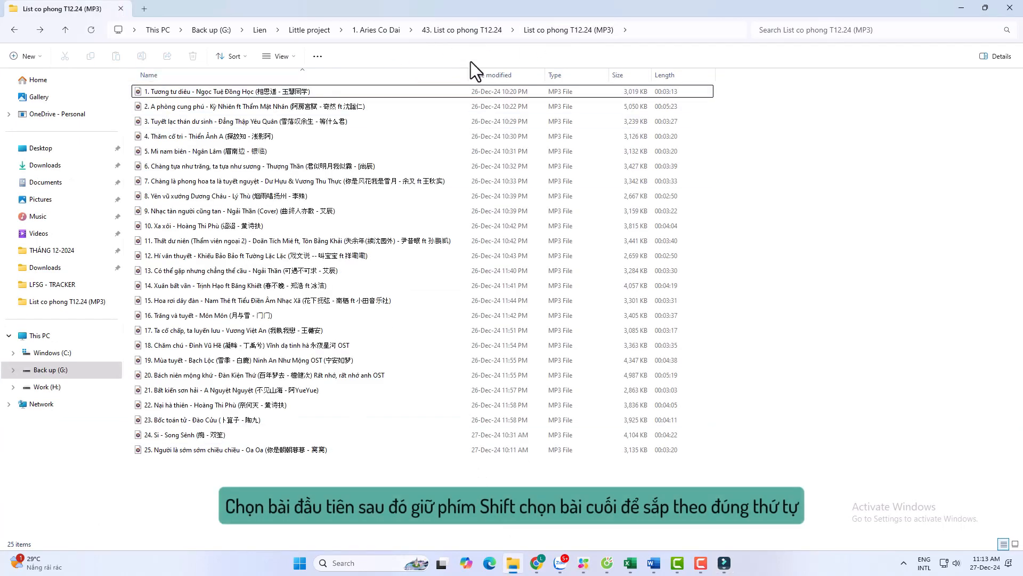
left_click(160, 92)
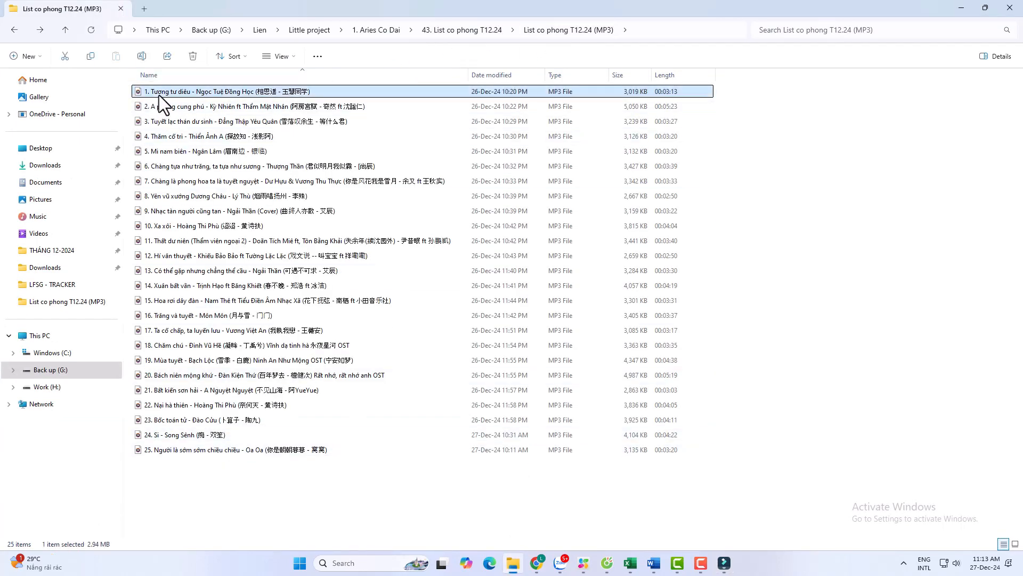
left_click(210, 450, "shift")
left_click_drag(410, 97, 327, 194)
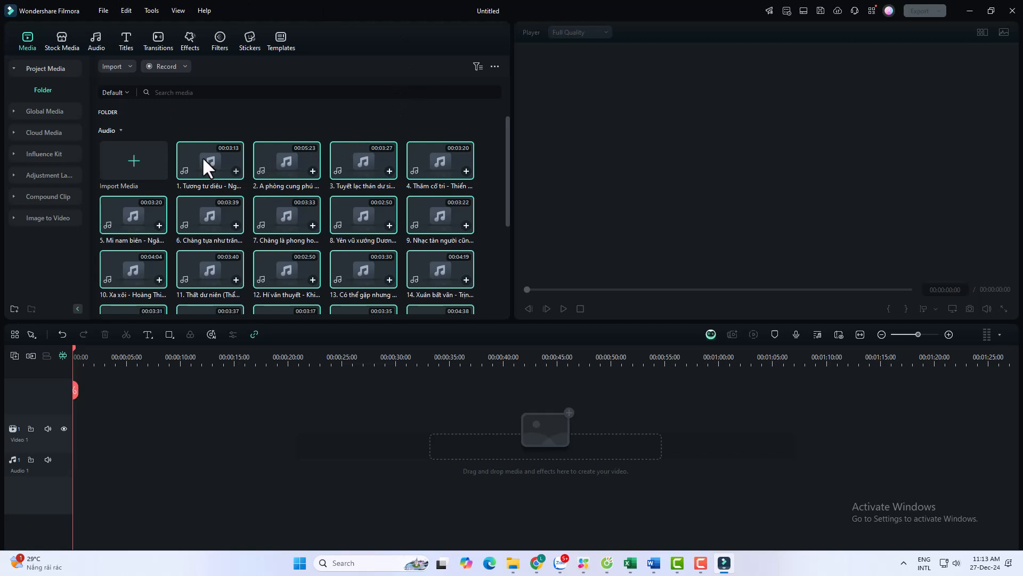
left_click_drag(508, 184, 378, 3)
left_click_drag(206, 155, 137, 446)
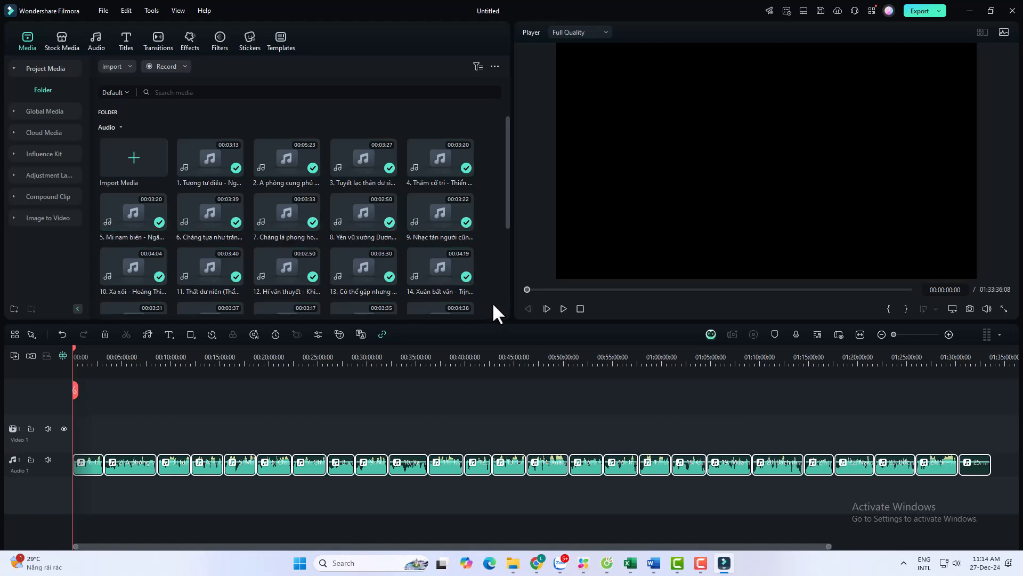
Save the project in Downloads as List co phong T12.24
left_click(820, 11)
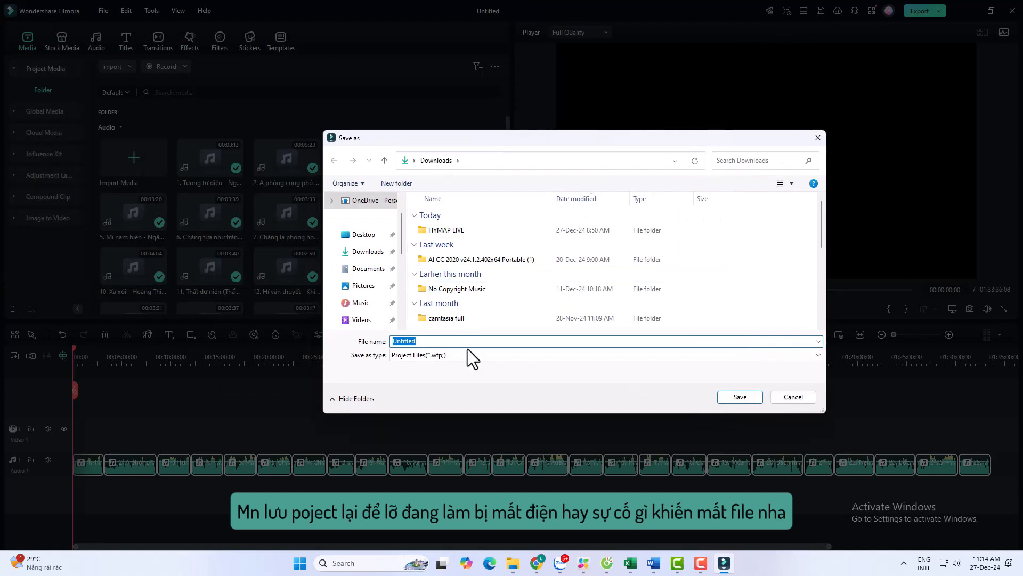
type("List")
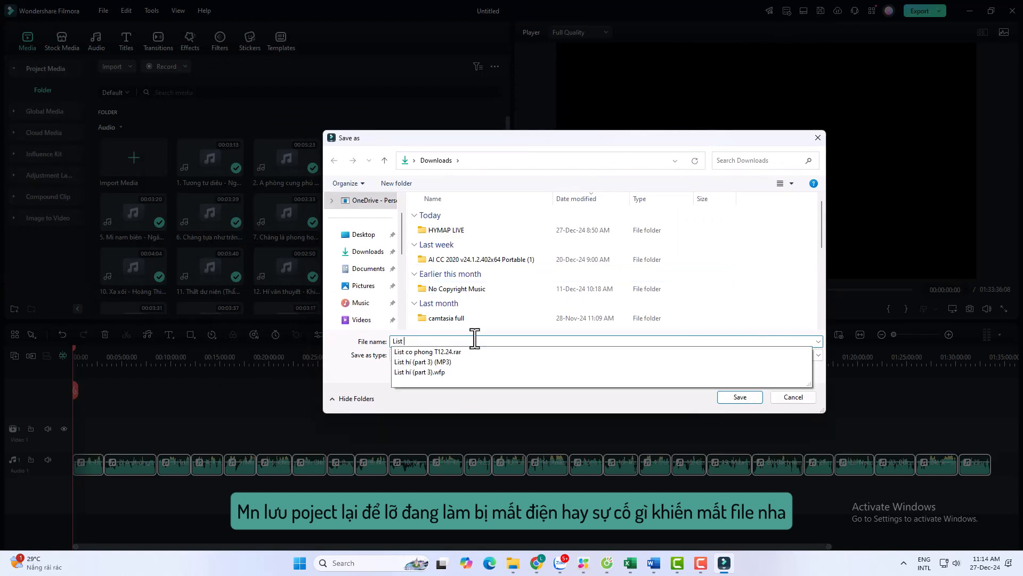
left_click(445, 352)
left_click(738, 396)
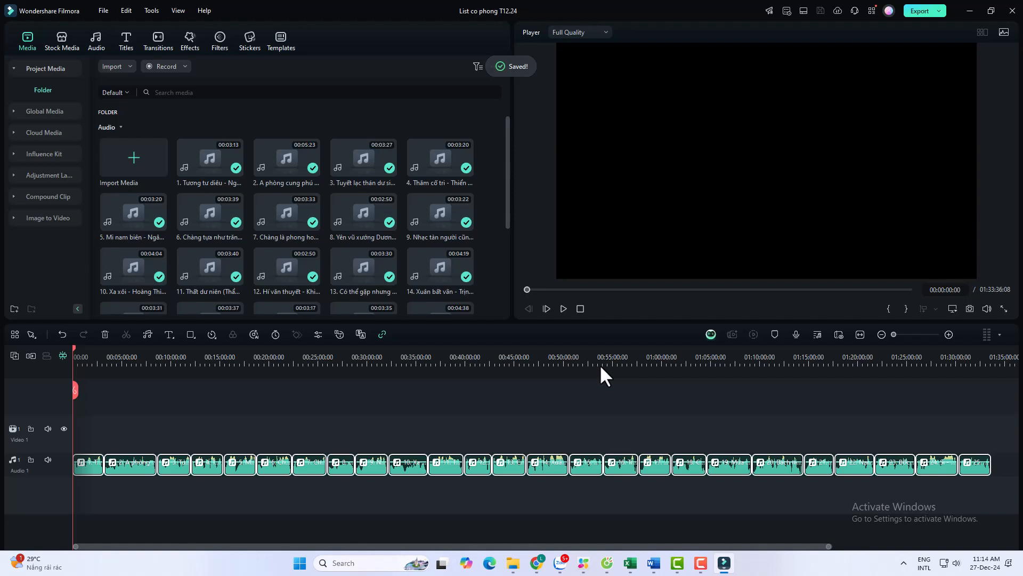
Play the opening seconds of the first song on the timeline to check for an unwanted section
left_click(334, 415)
left_click_drag(308, 363, 507, 373)
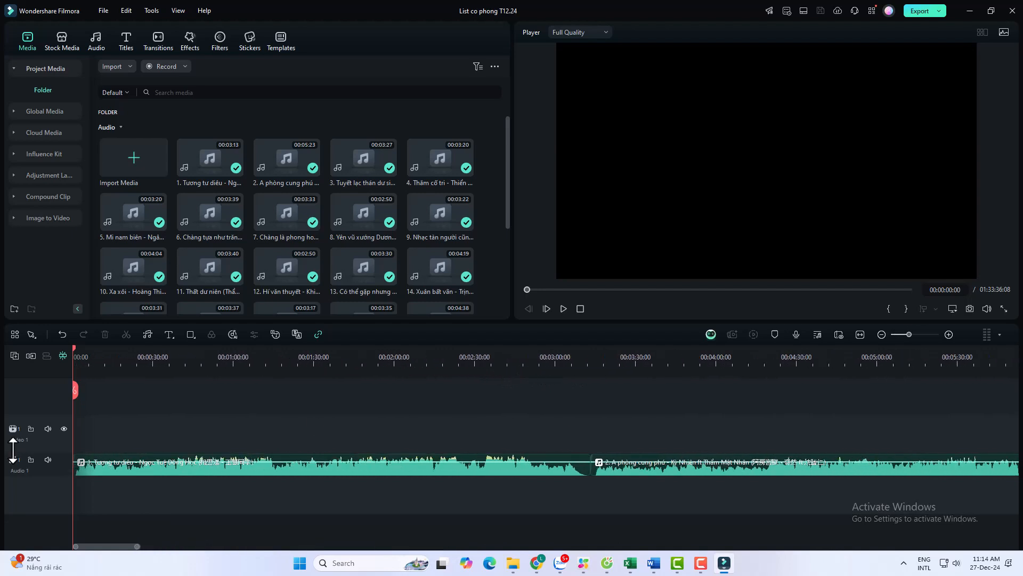
left_click_drag(215, 363, 223, 364)
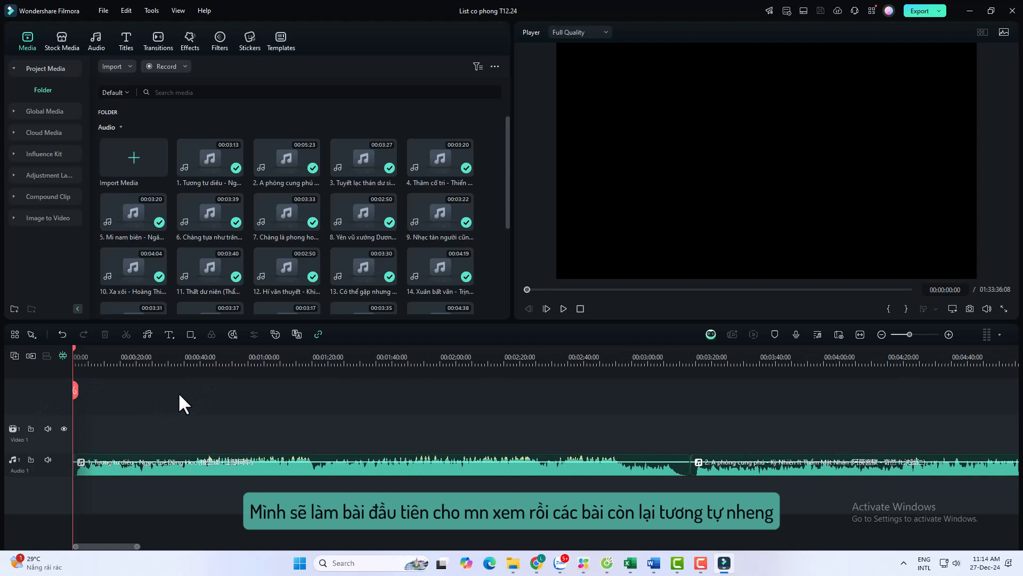
key("space")
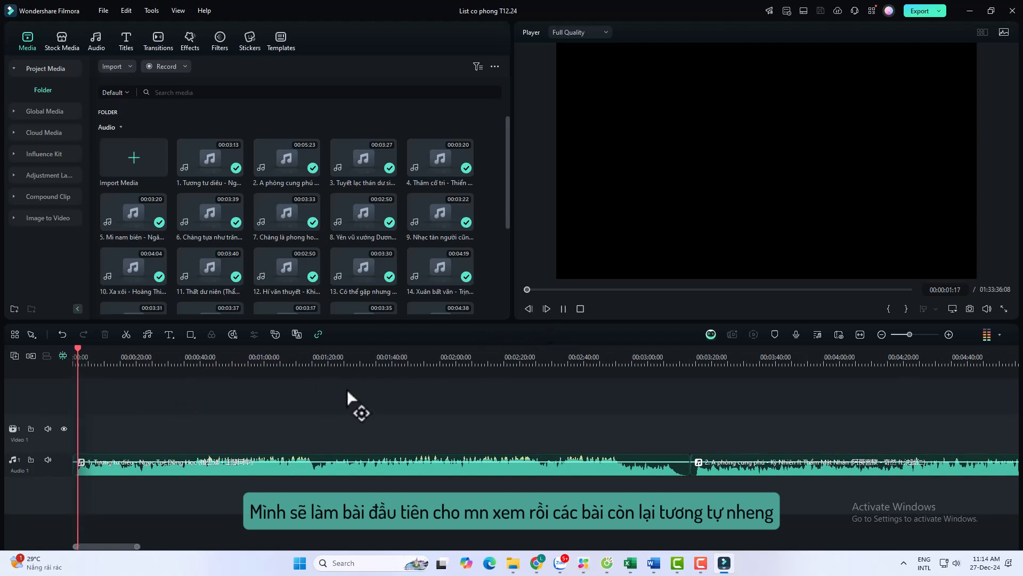
left_click_drag(304, 364, 363, 361)
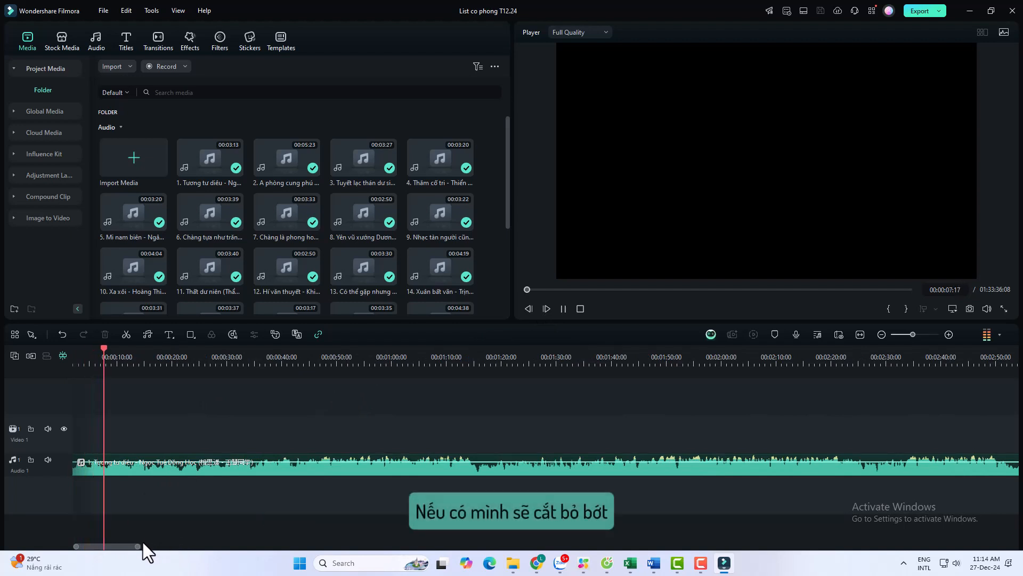
left_click_drag(128, 546, 69, 545)
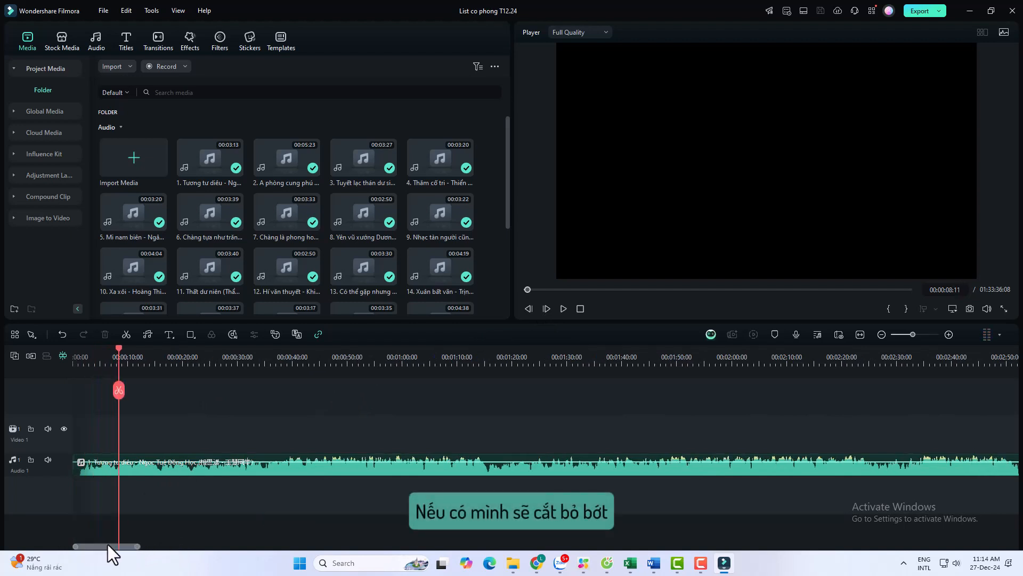
Split the first song at 00:00:01:07 and delete the short piece before the cut
left_click_drag(224, 362, 320, 359)
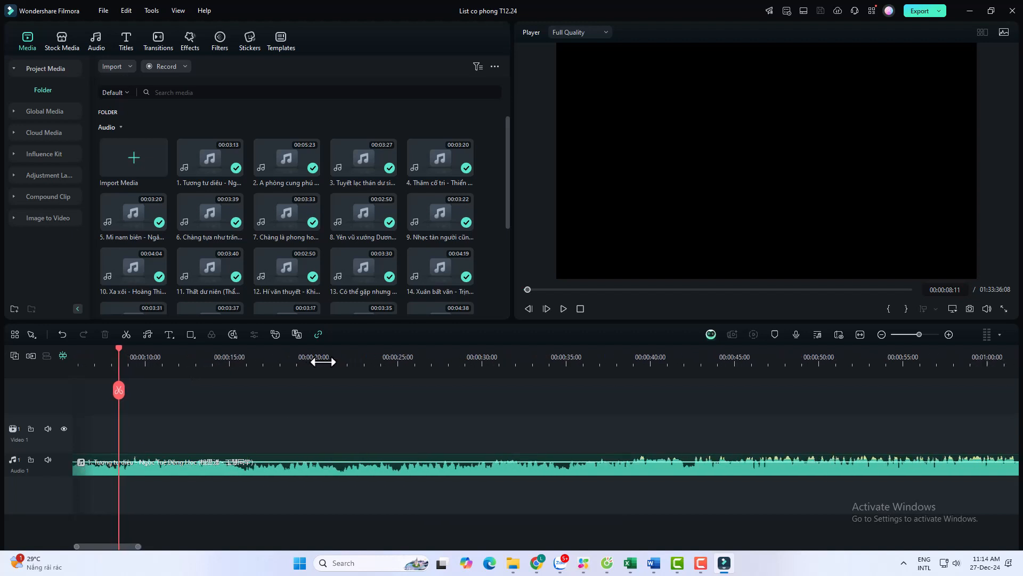
left_click_drag(110, 547, 61, 504)
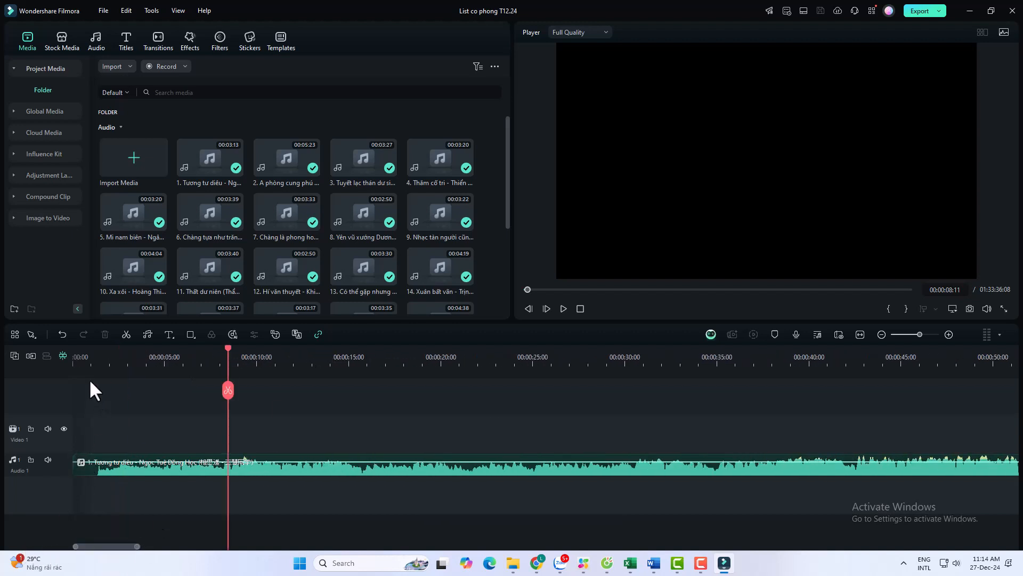
left_click(85, 362)
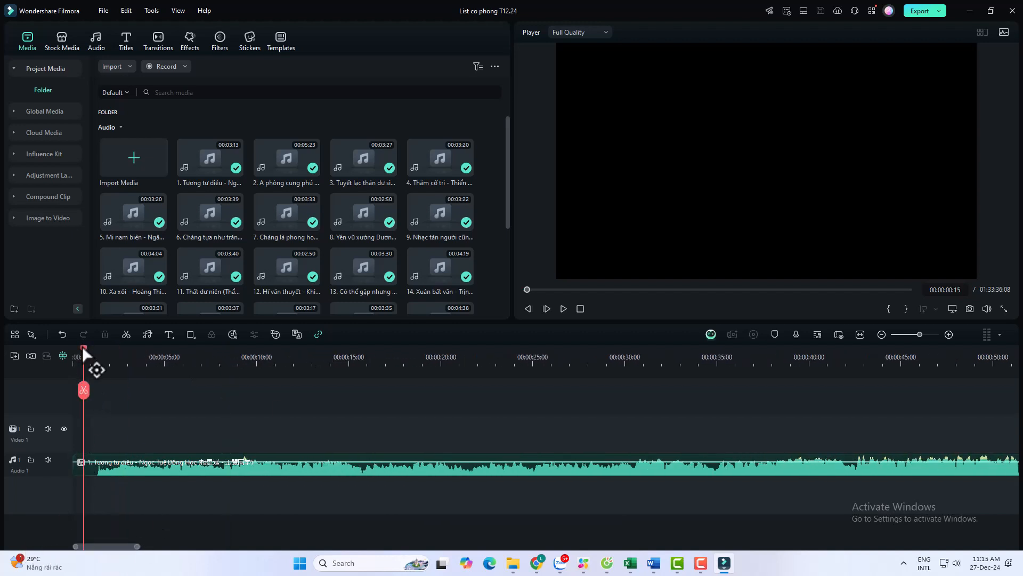
left_click_drag(84, 347, 109, 355)
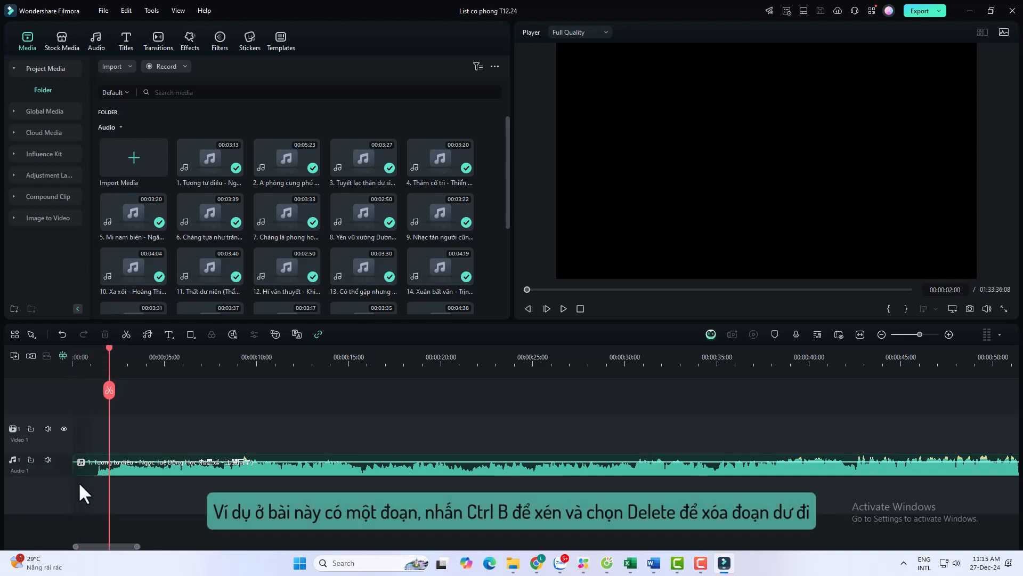
left_click_drag(107, 352, 95, 353)
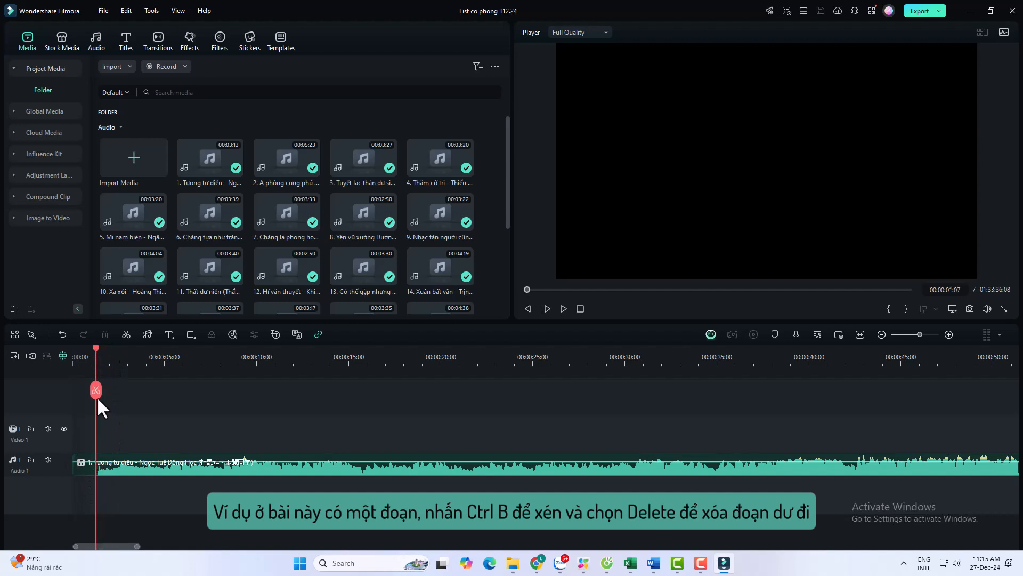
left_click(100, 471)
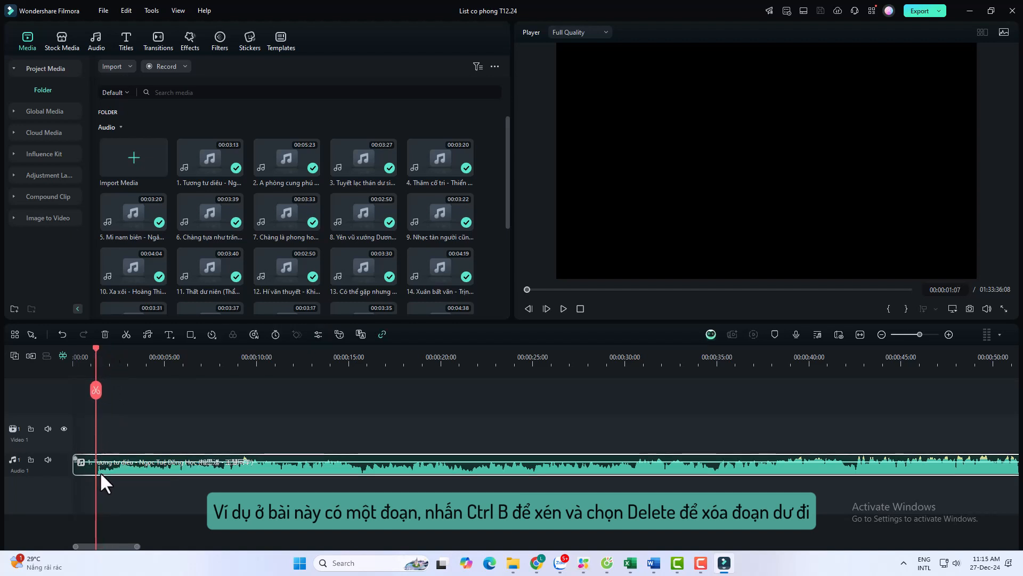
left_click(126, 335)
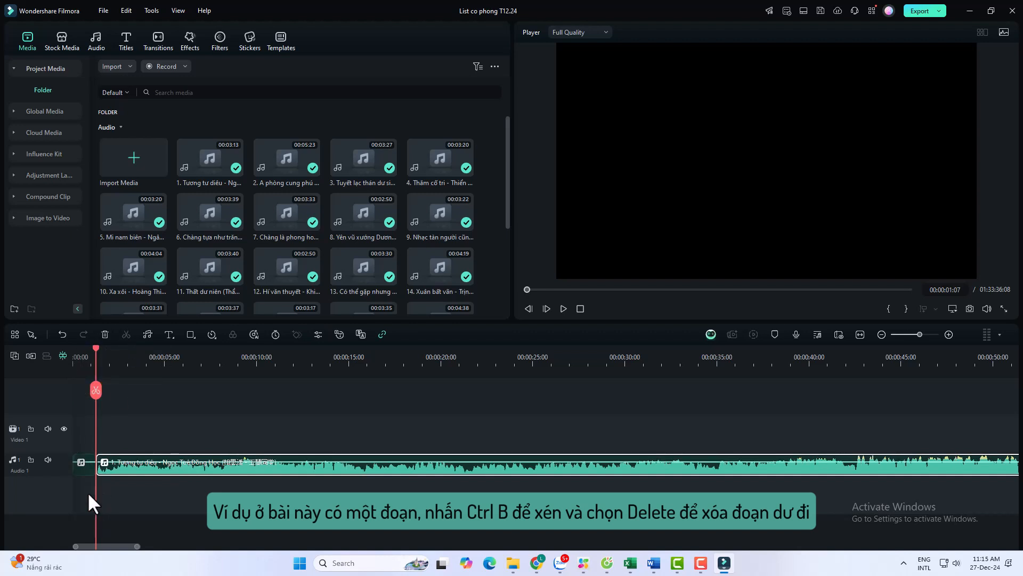
left_click(82, 465)
key("Delete")
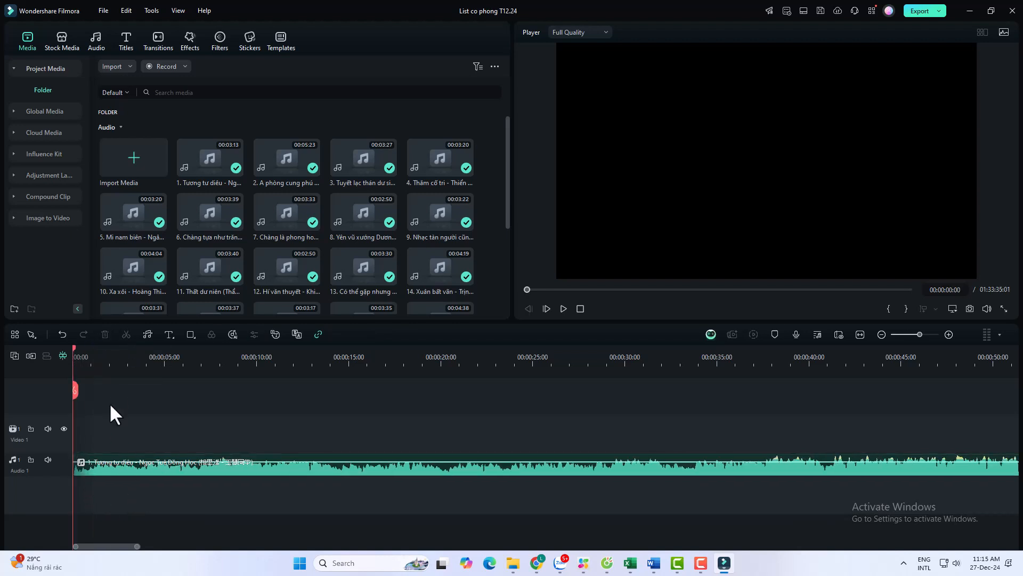
Replay the trimmed first song from its start to check how it begins
key("space")
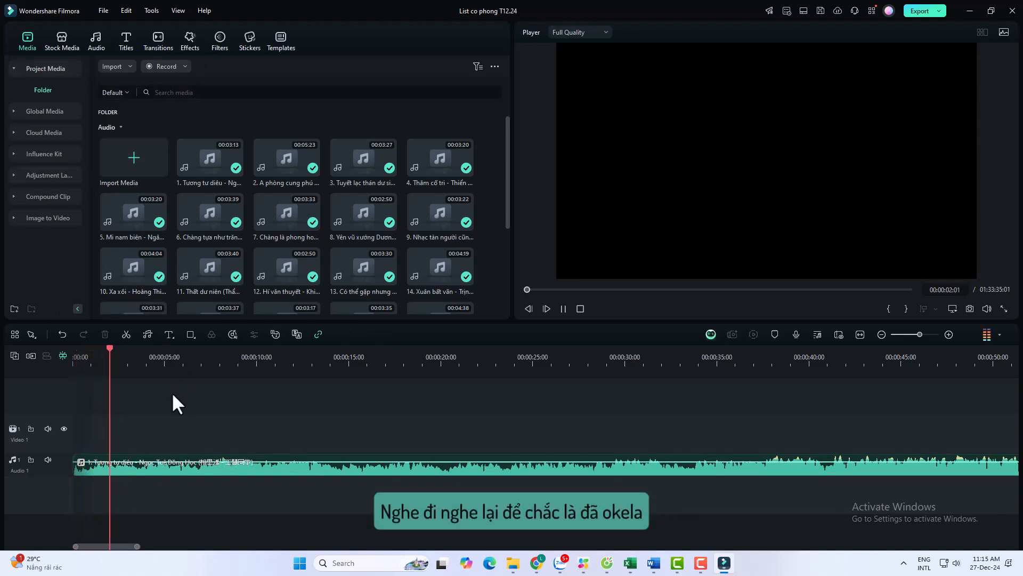
left_click_drag(120, 350, 62, 359)
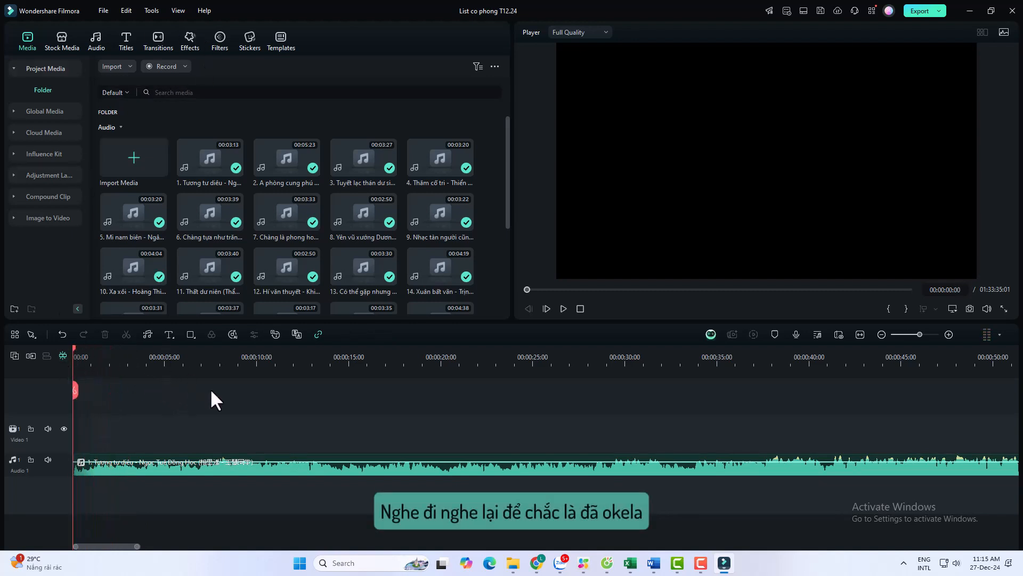
key("space")
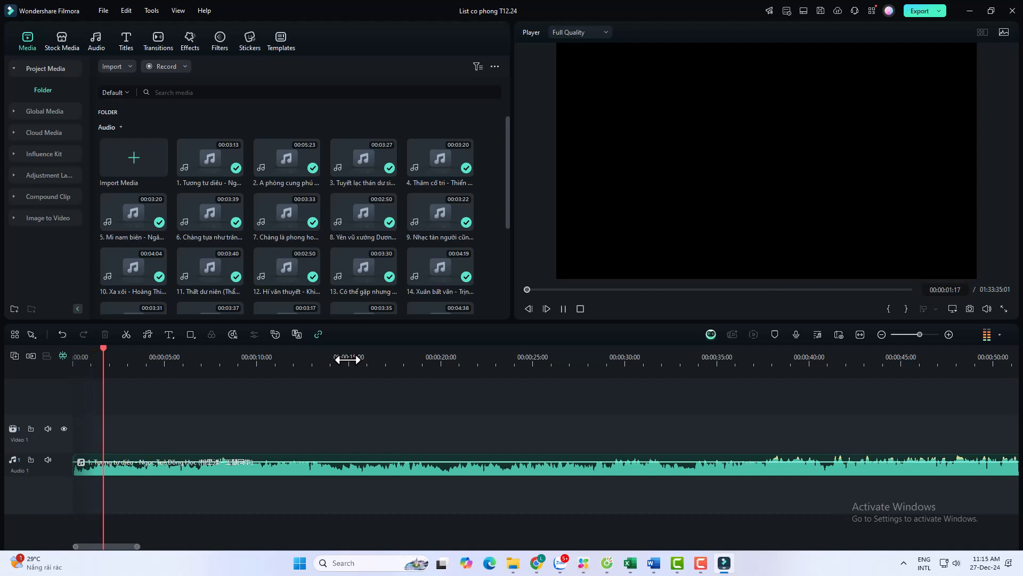
left_click_drag(347, 360, 59, 370)
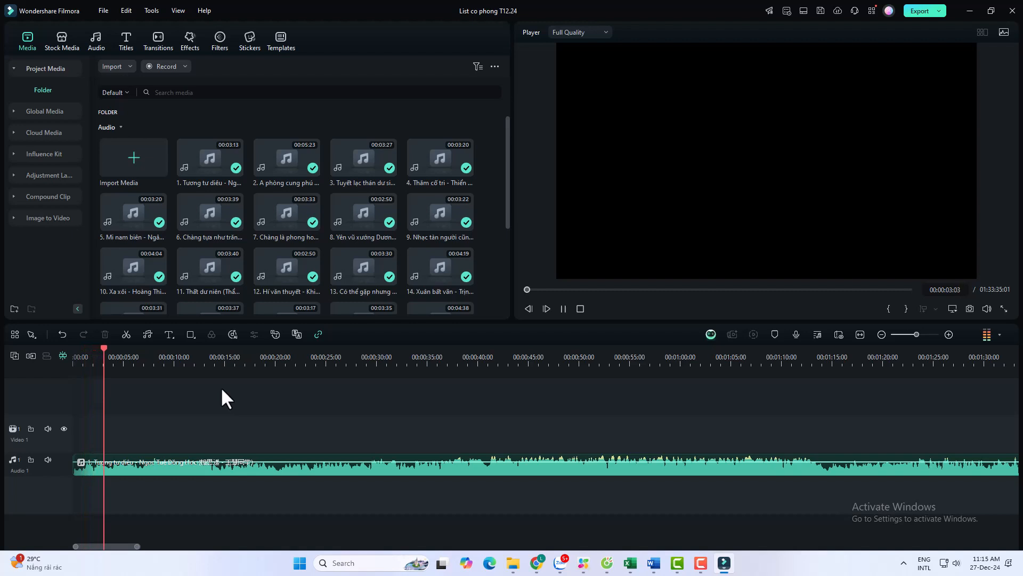
Play the first song once more from near the timeline's beginning to recheck its trimmed opening
left_click(86, 356)
left_click_drag(86, 356, 65, 357)
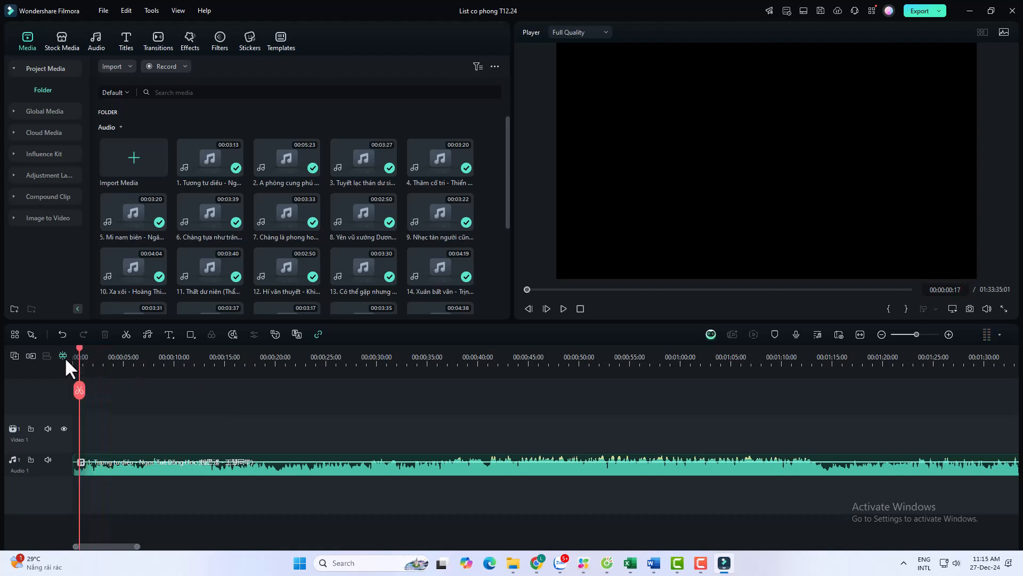
key("space")
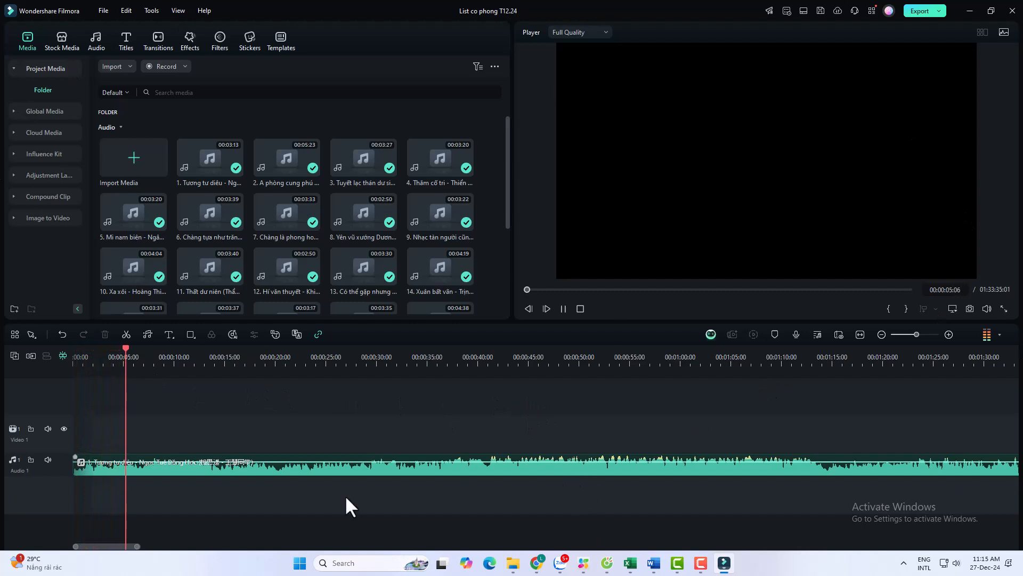
Play the first song's closing section and place the playhead at 00:03:06:23 to find where the song should end
scroll(417, 367, "down", 5)
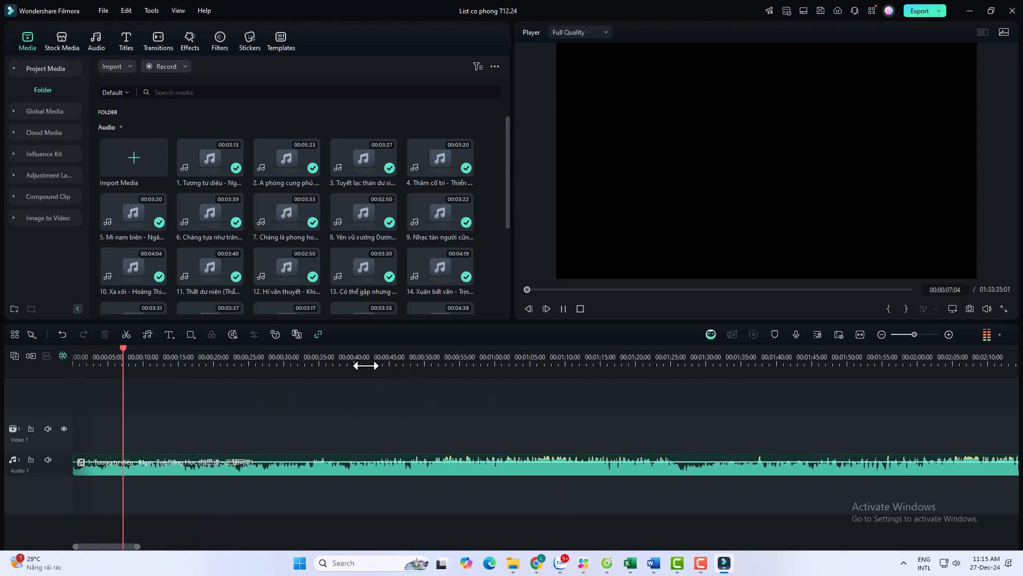
scroll(363, 363, "down", 2)
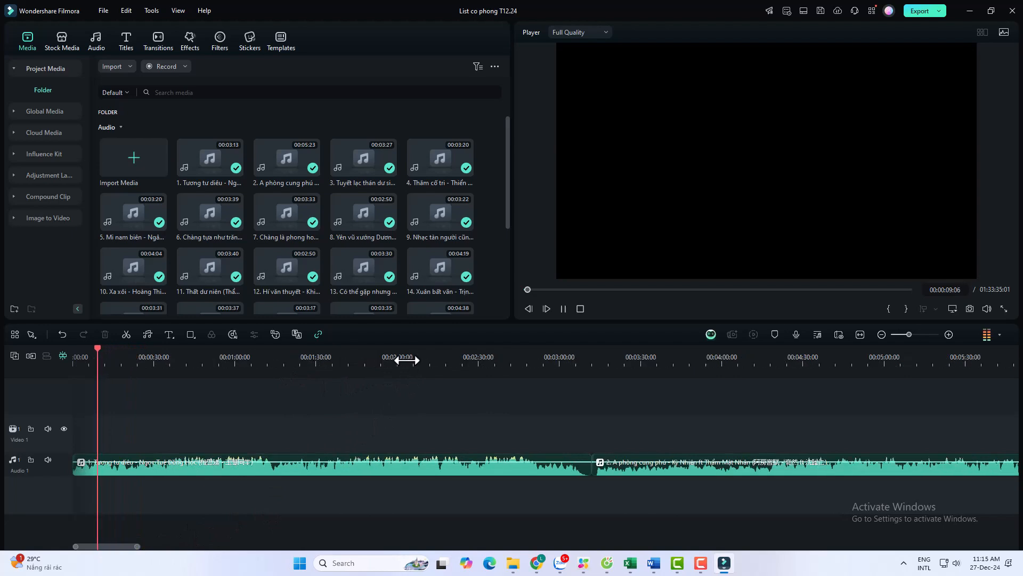
left_click(524, 364)
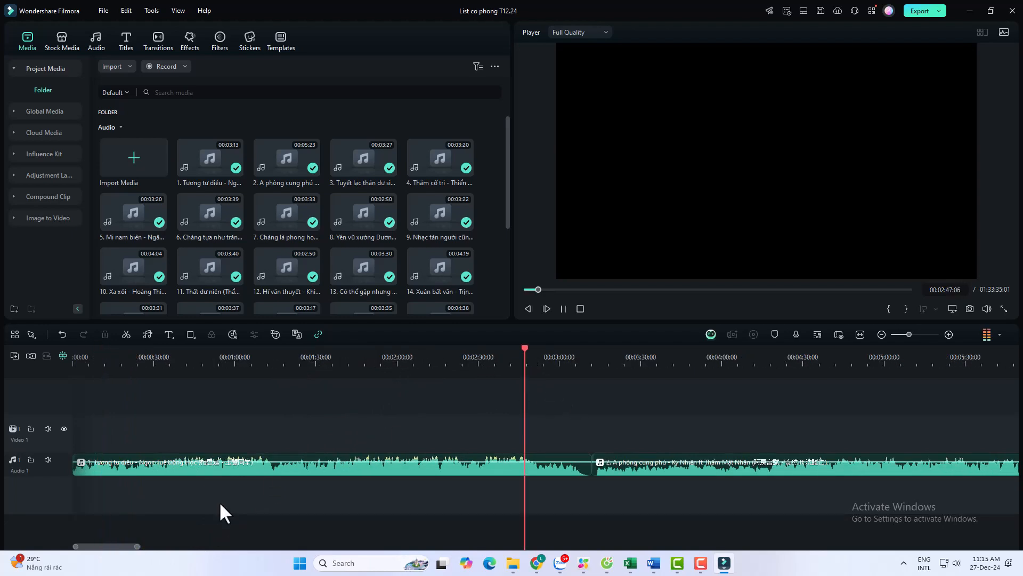
left_click_drag(120, 548, 143, 547)
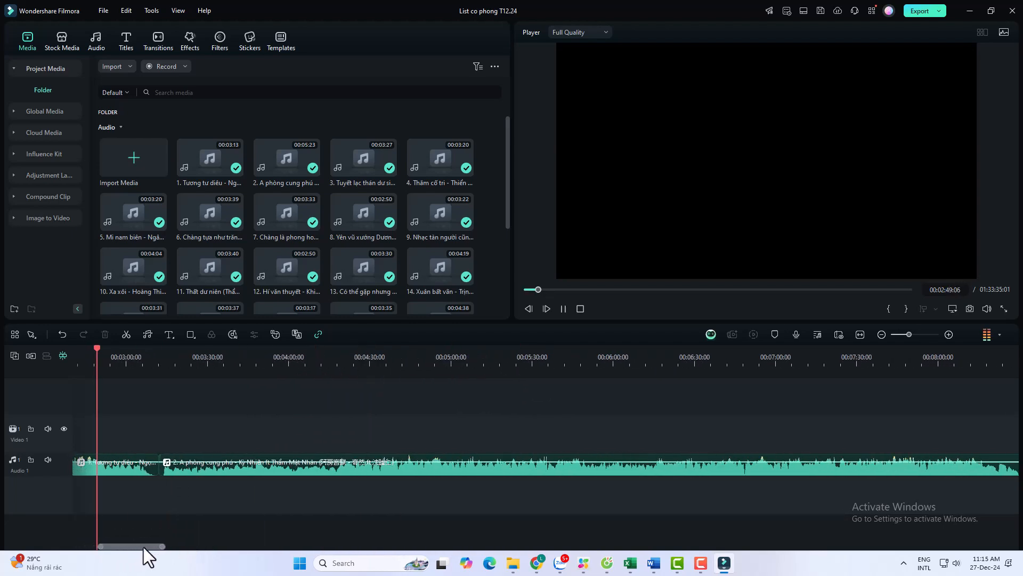
scroll(335, 368, "up", 4)
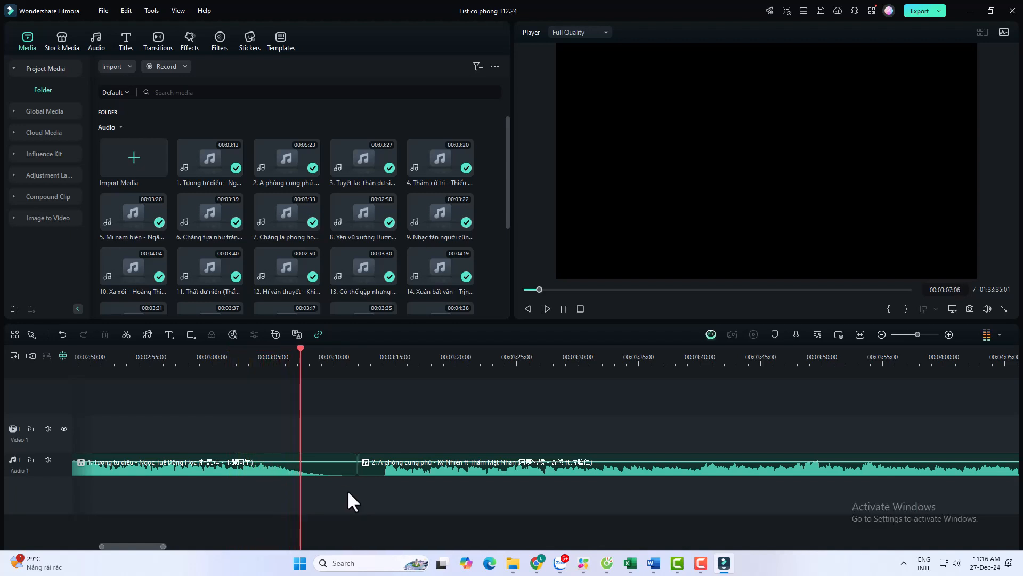
key("space")
left_click_drag(305, 350, 295, 350)
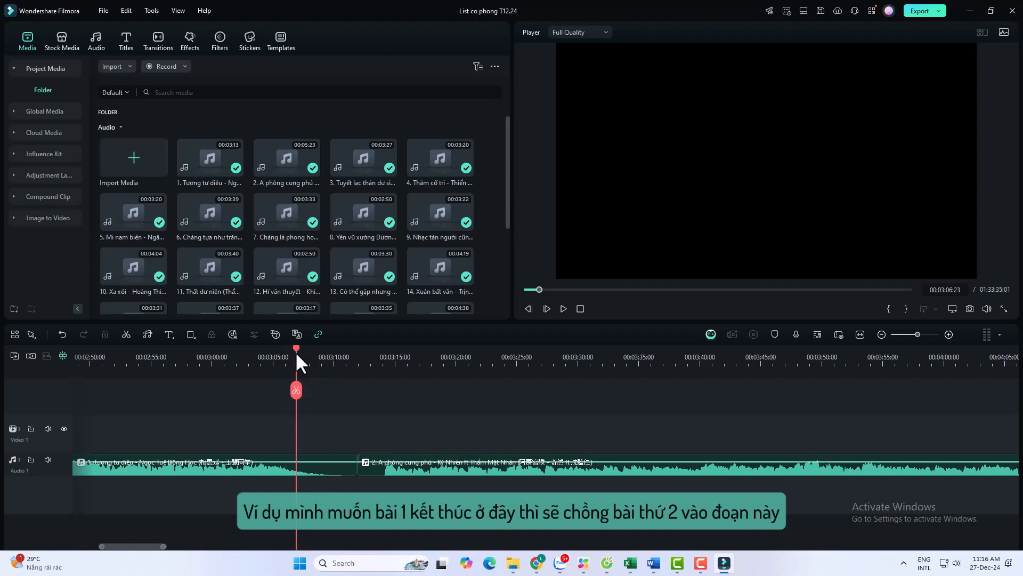
Split the second song at 00:03:14:02 and delete the silent piece before the cut
left_click(356, 357)
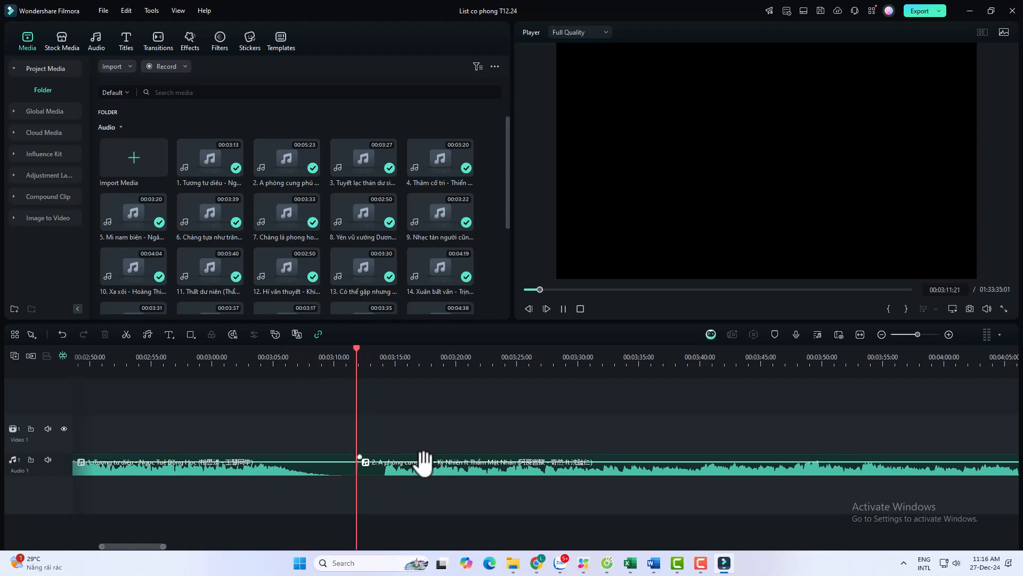
key("space")
scroll(480, 359, "up", 3)
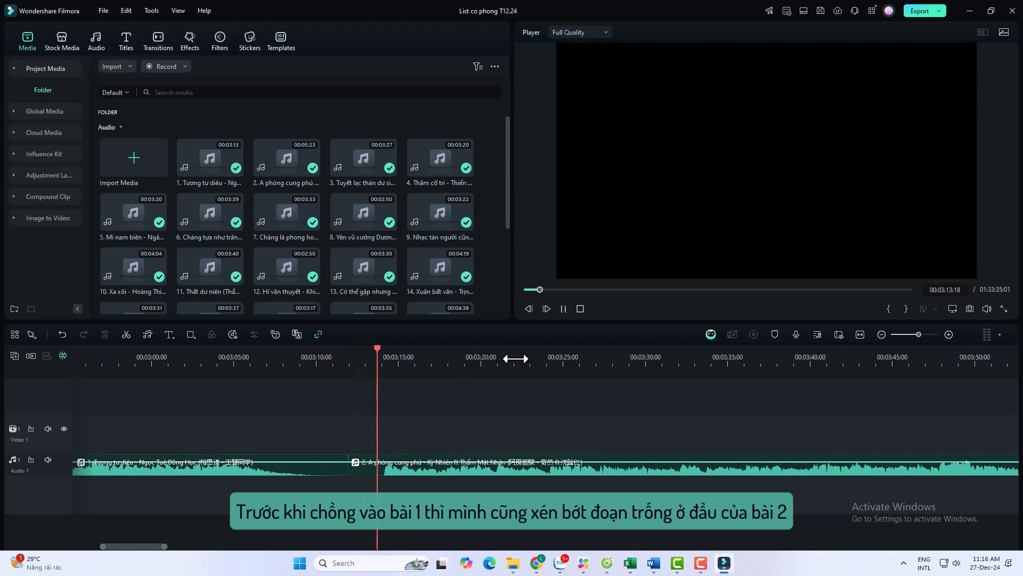
key("space")
left_click_drag(389, 349, 377, 351)
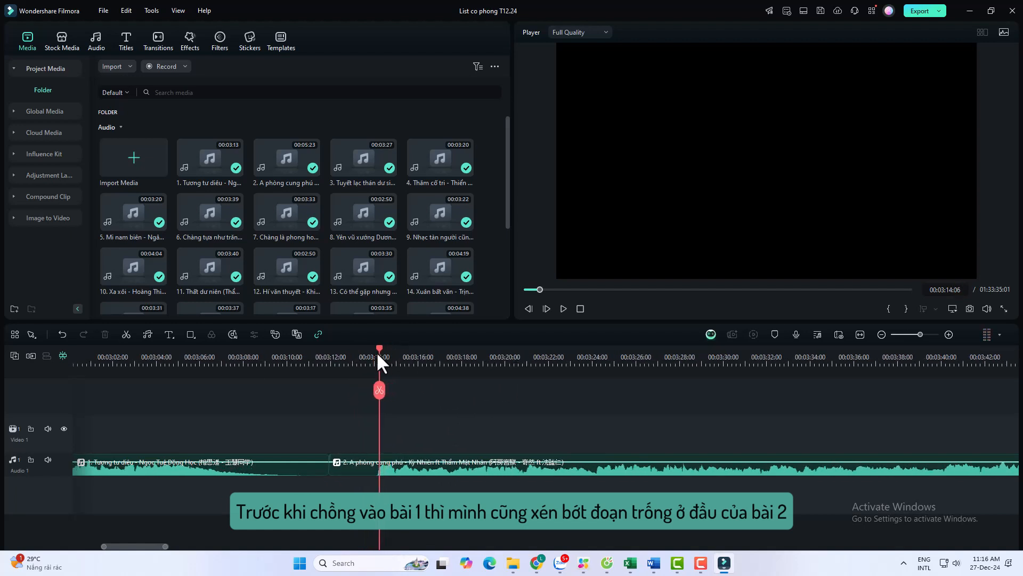
left_click(362, 468)
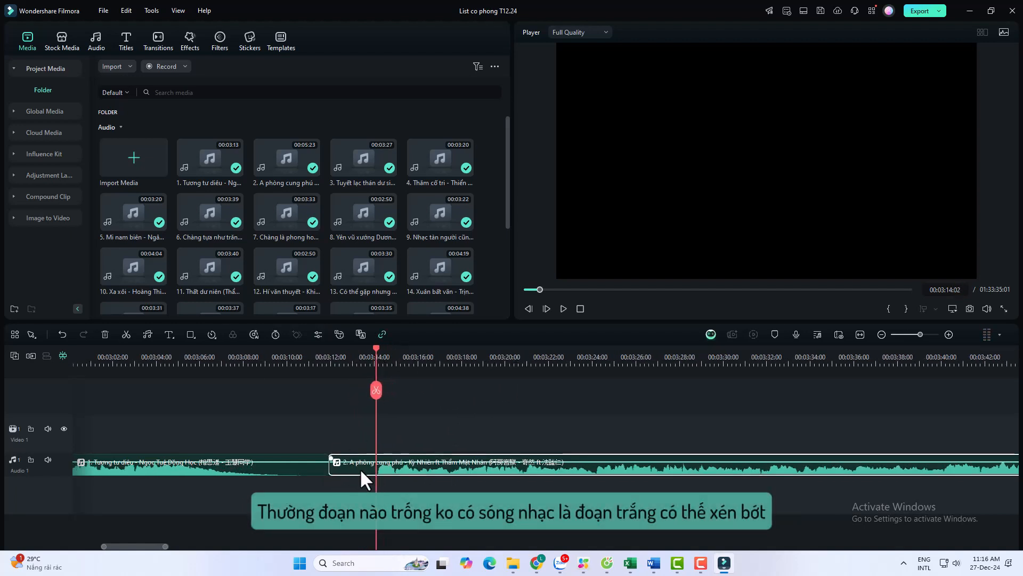
left_click(127, 333)
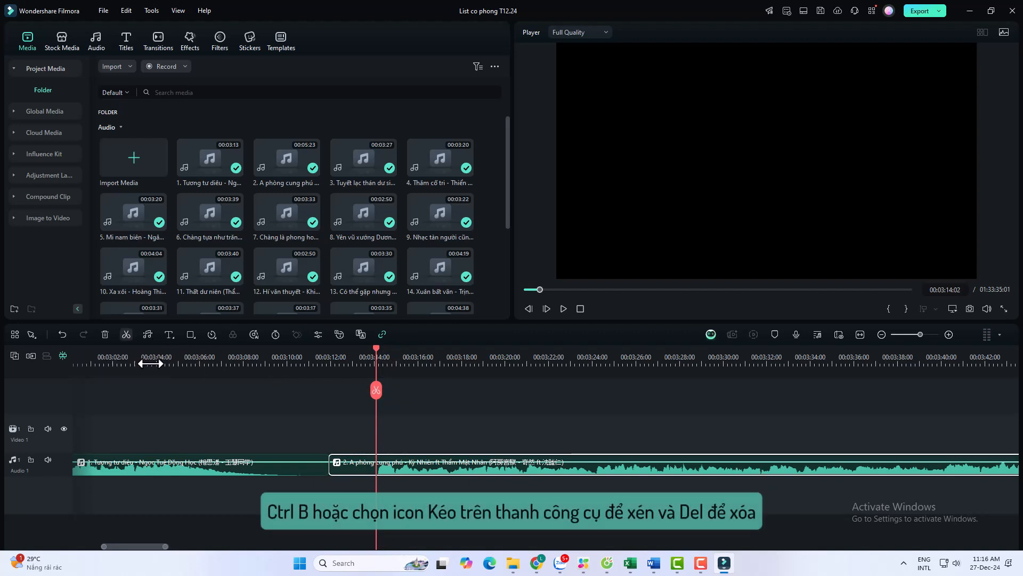
left_click(364, 468)
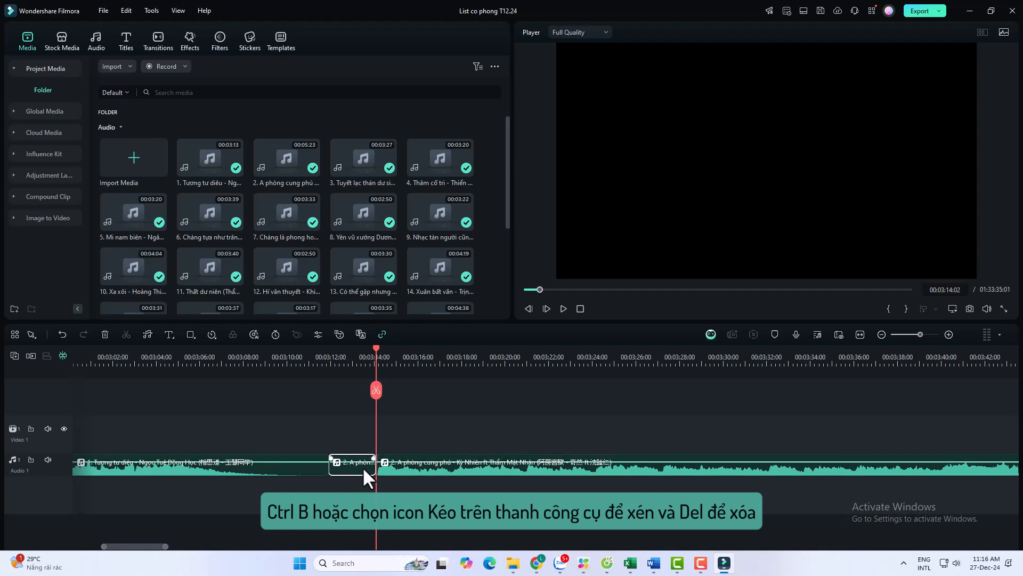
key("Delete")
Give the second song a short fade-in and replay its beginning to check the effect
key("space")
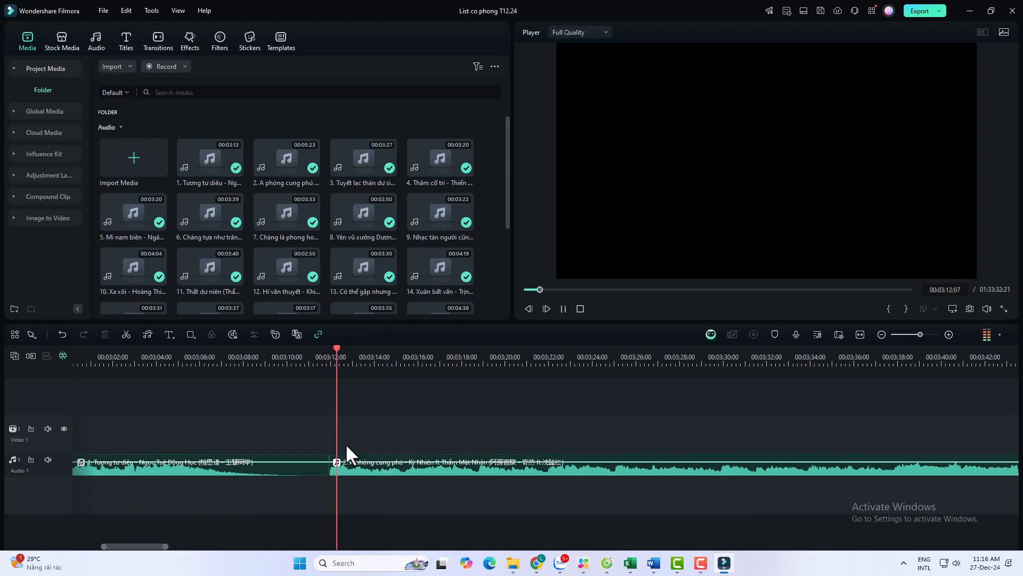
double_click(345, 465)
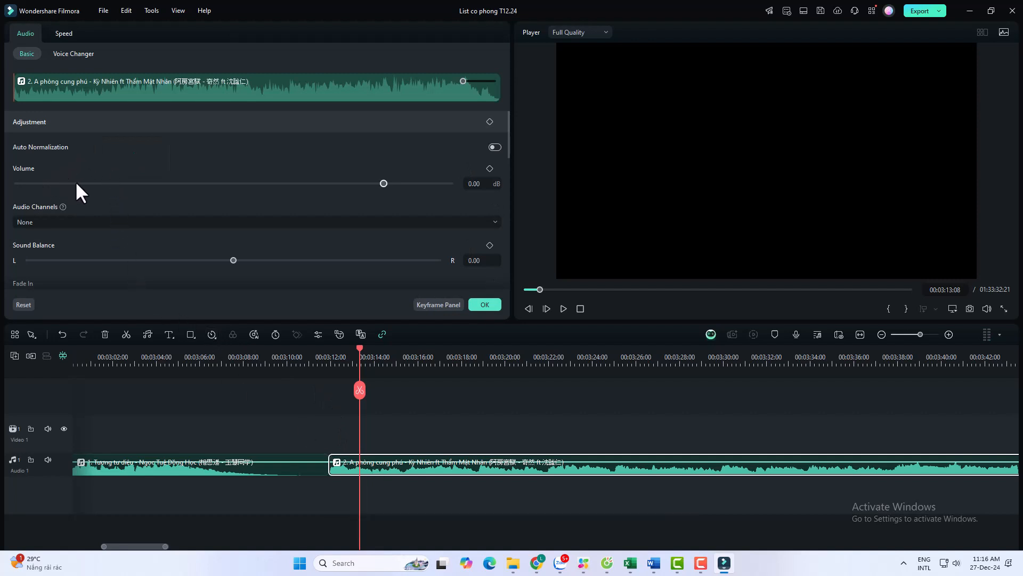
scroll(52, 219, "down", 2)
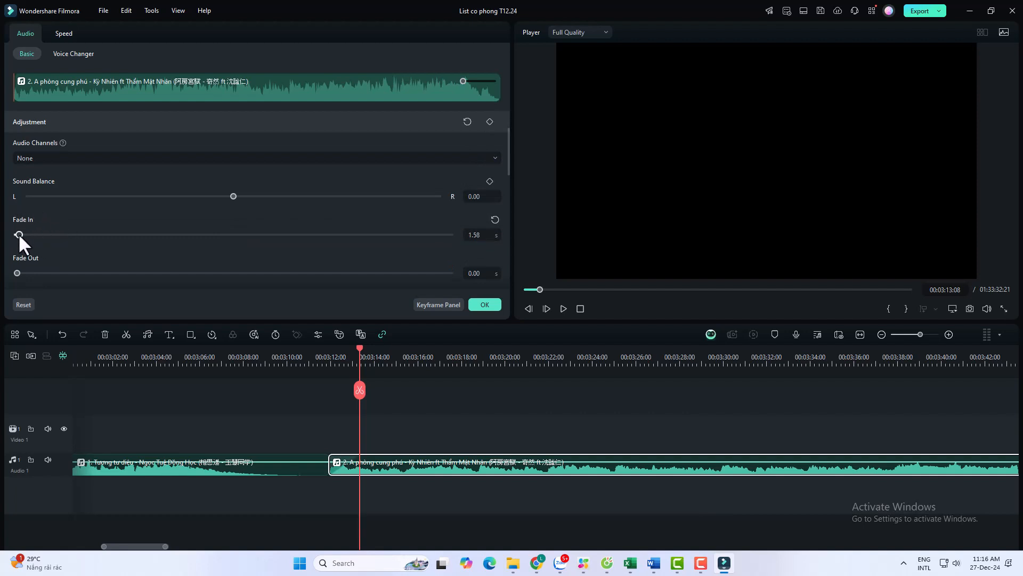
left_click_drag(19, 237, 18, 235)
left_click(486, 307)
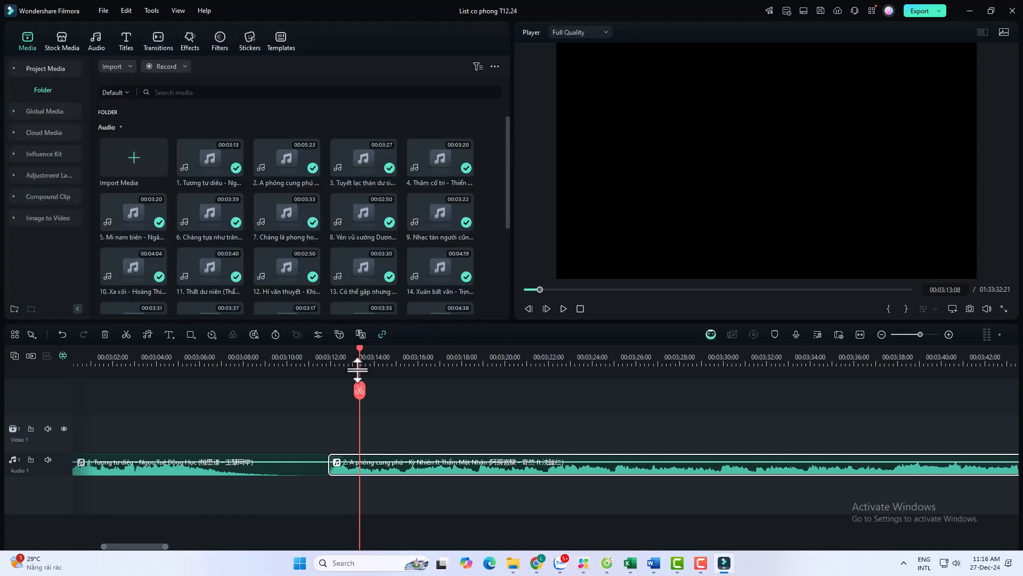
left_click_drag(360, 355, 329, 358)
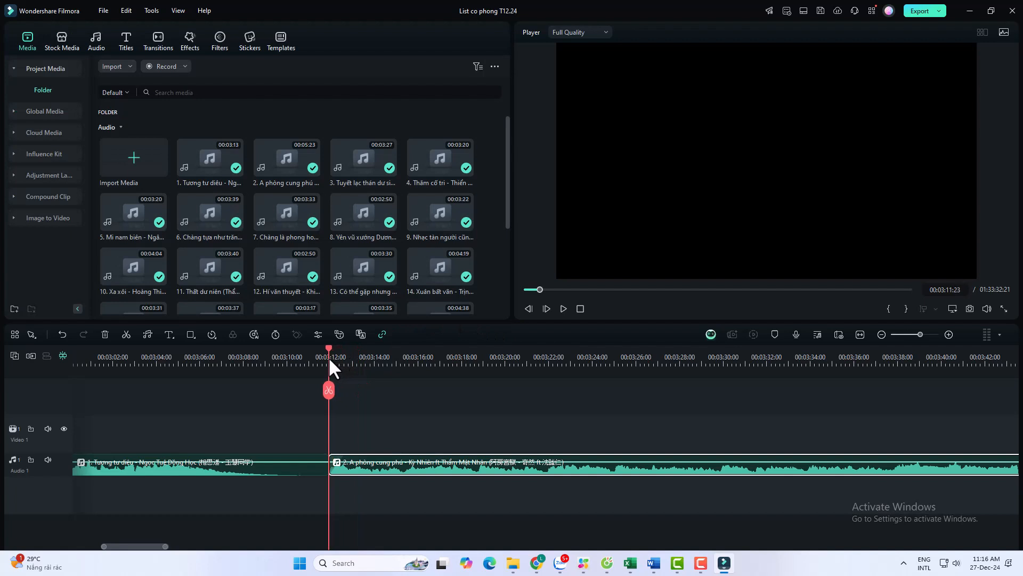
key("space")
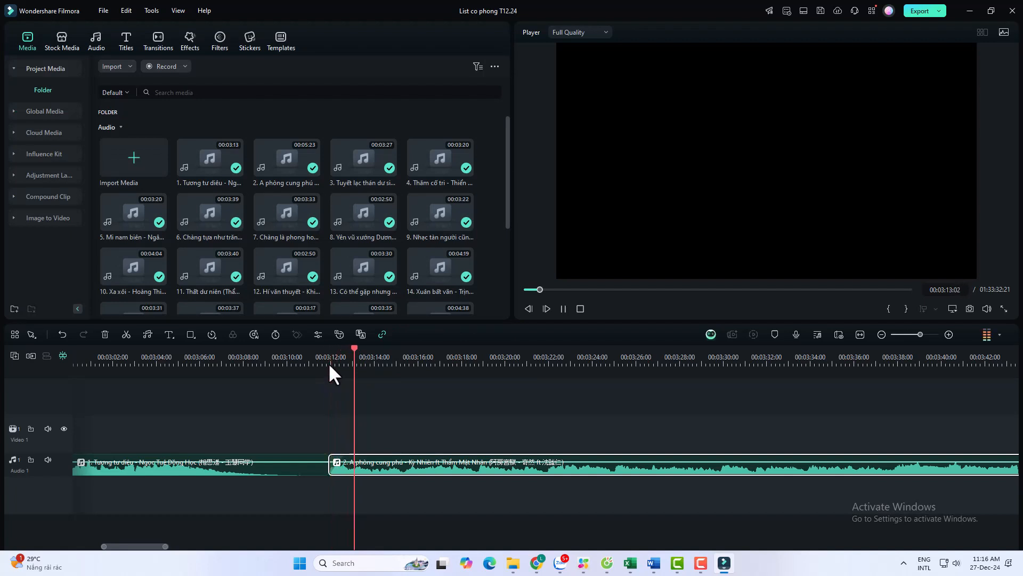
Move the second song down to the Audio 2 track, starting at 00:03:06:18 so it overlaps the first song's fading end
left_click_drag(382, 363, 160, 363)
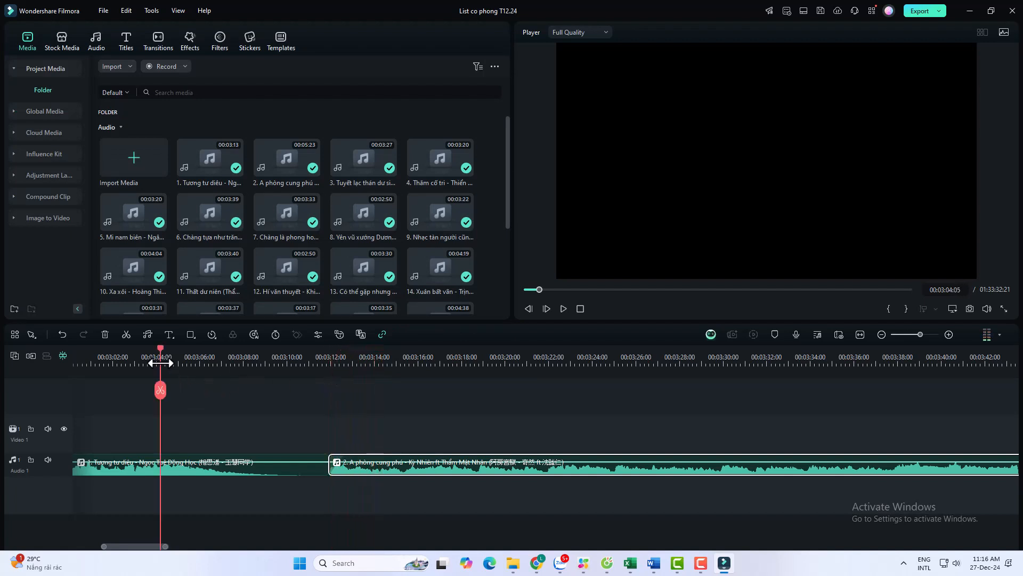
key("space")
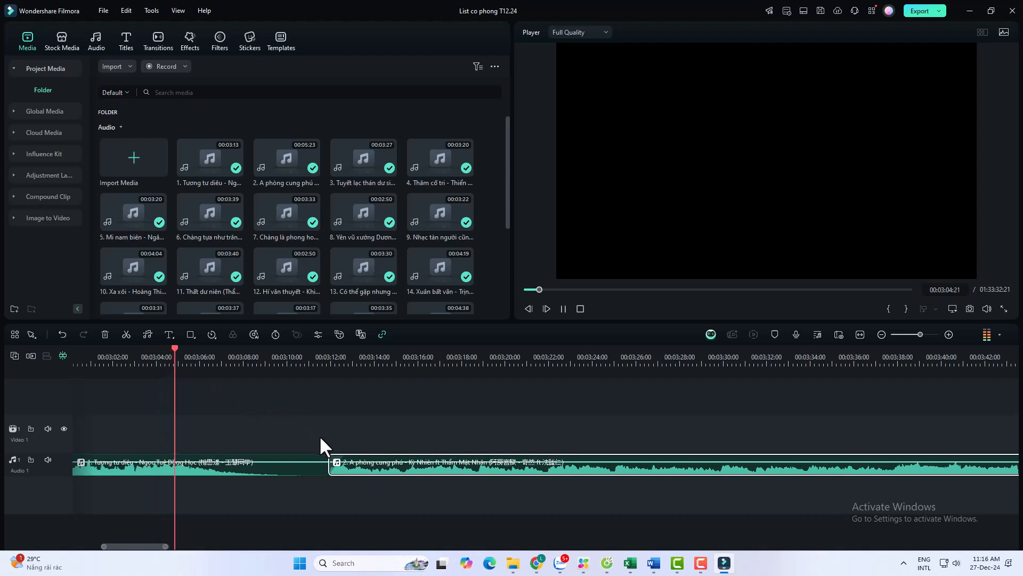
key("space")
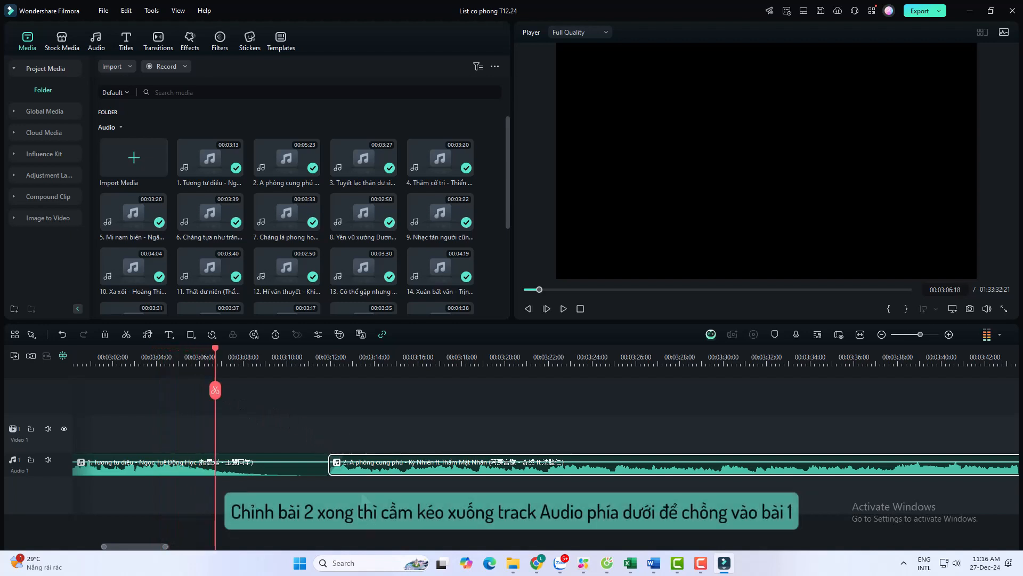
left_click_drag(370, 471, 256, 485)
Play the overlap between the first and second songs to check how the transition sounds
left_click_drag(310, 363, 245, 363)
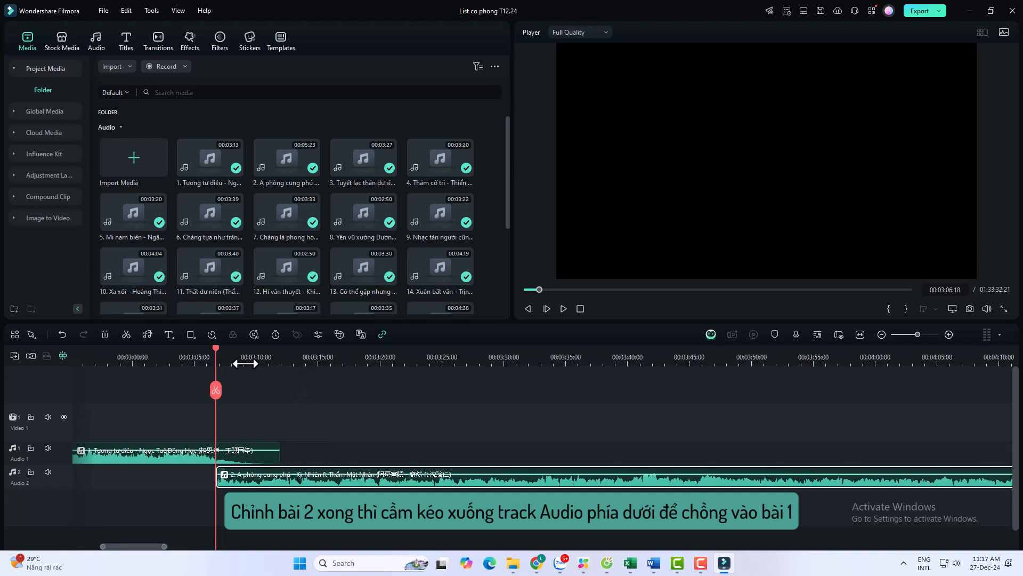
left_click(252, 362)
left_click(180, 360)
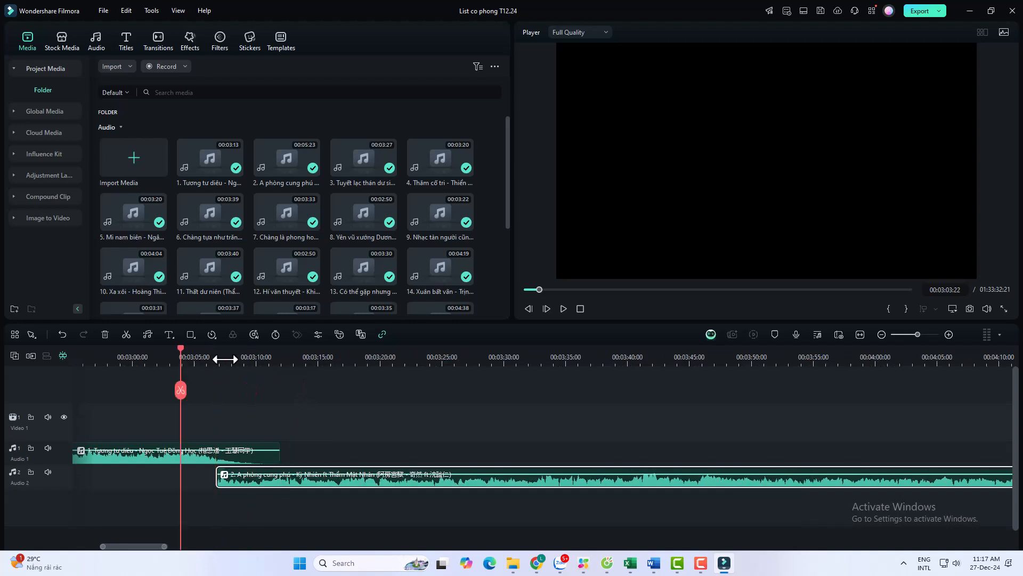
left_click_drag(266, 364, 183, 359)
left_click(161, 356)
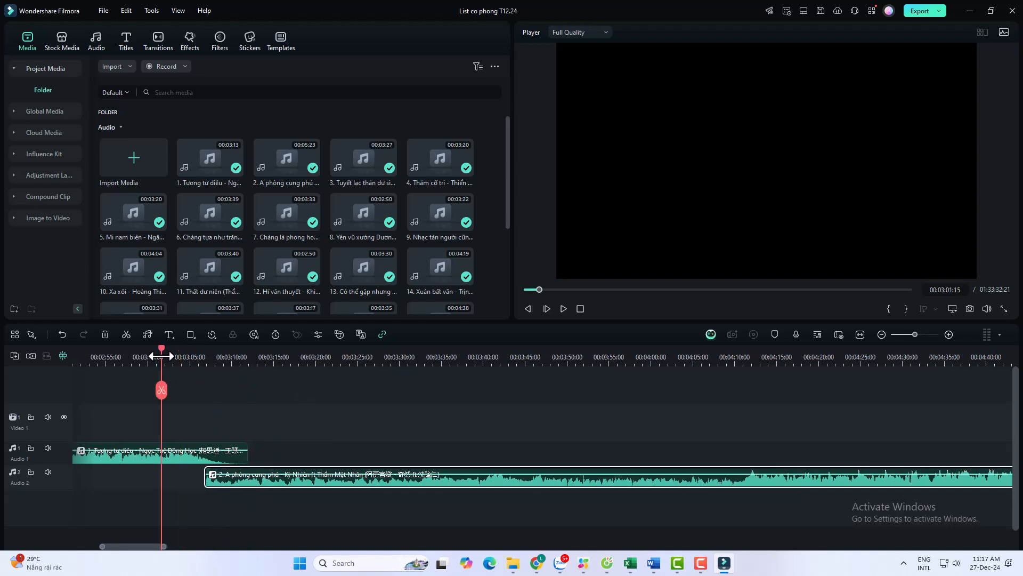
left_click(262, 360)
left_click(167, 359)
key("space")
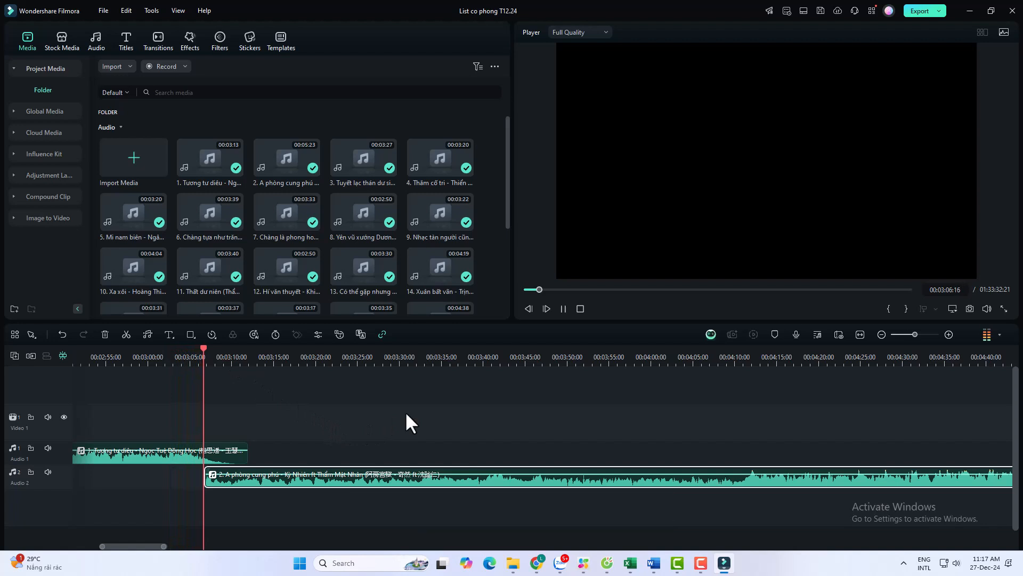
left_click(157, 358)
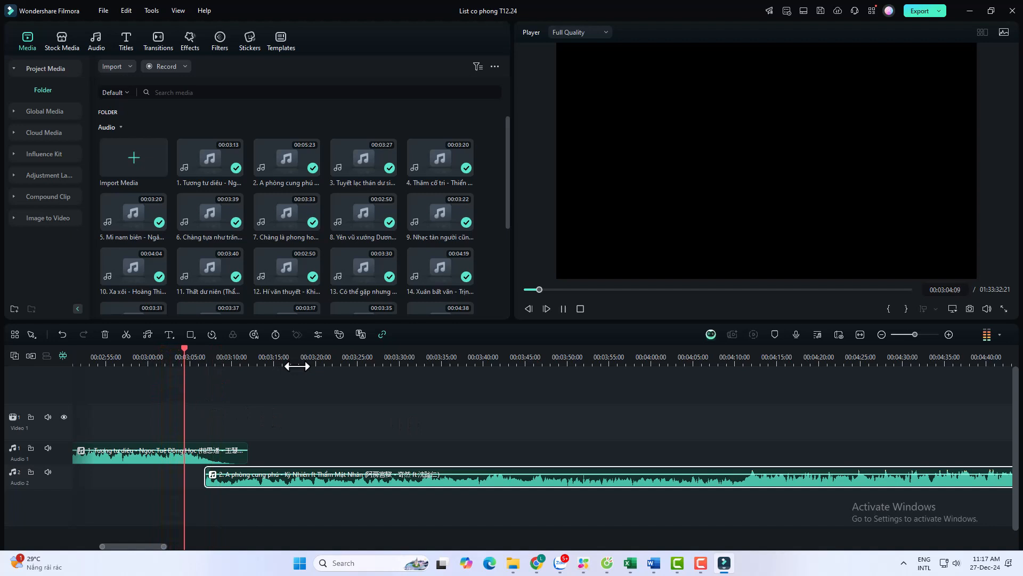
Shift the second song slightly earlier on Audio 2 to start at 00:03:06:08, and replay the transition
left_click(189, 365)
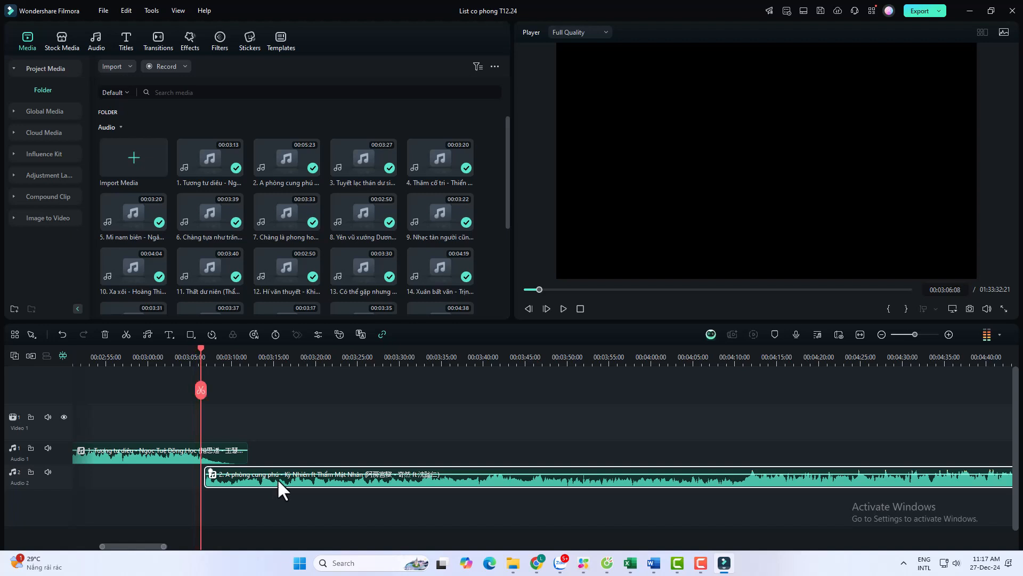
left_click_drag(277, 478, 260, 481)
left_click(165, 356)
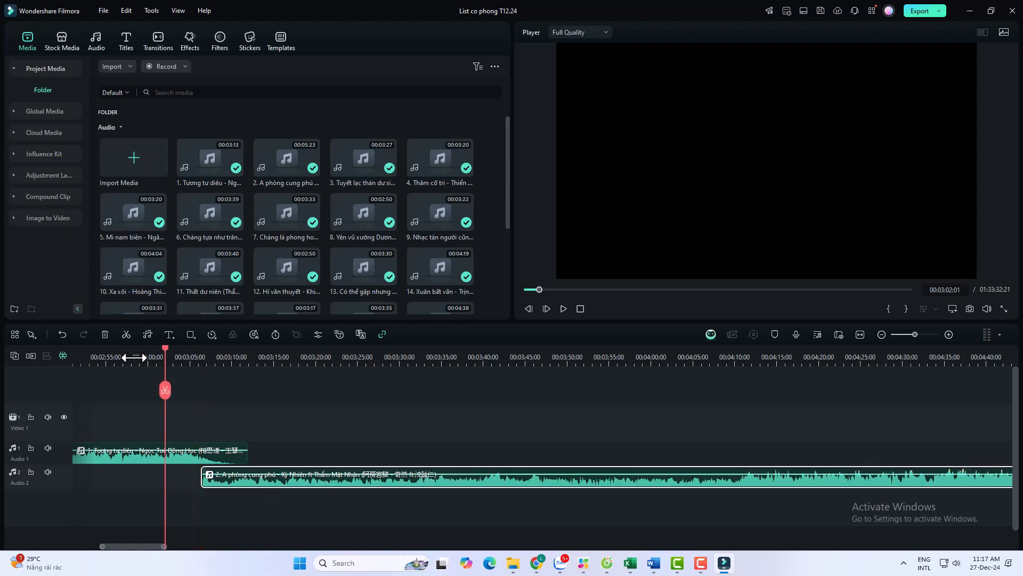
left_click(137, 356)
key("space")
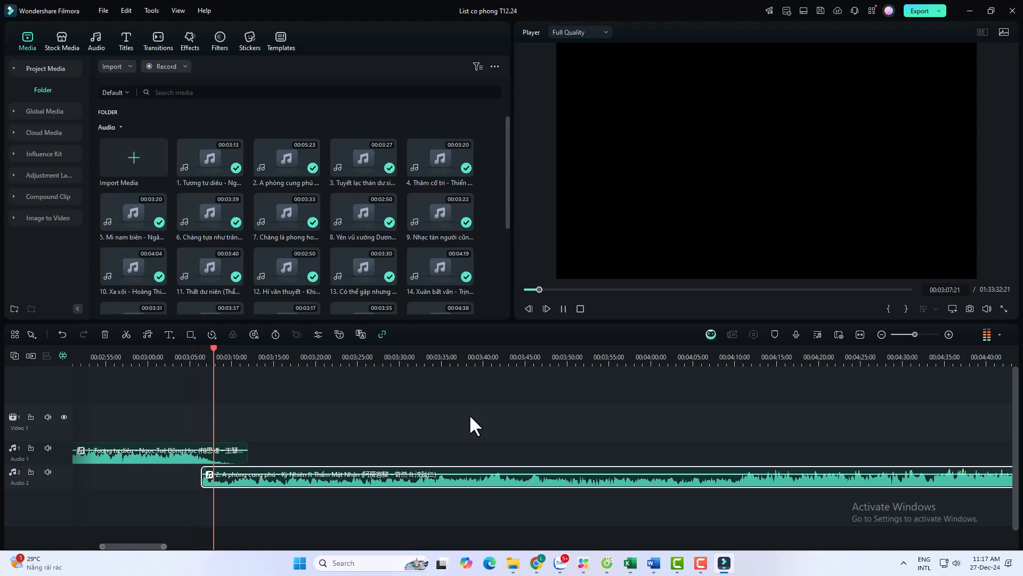
Play the second song's closing section to find the point where the third song should overlap it
left_click_drag(474, 353, 422, 369)
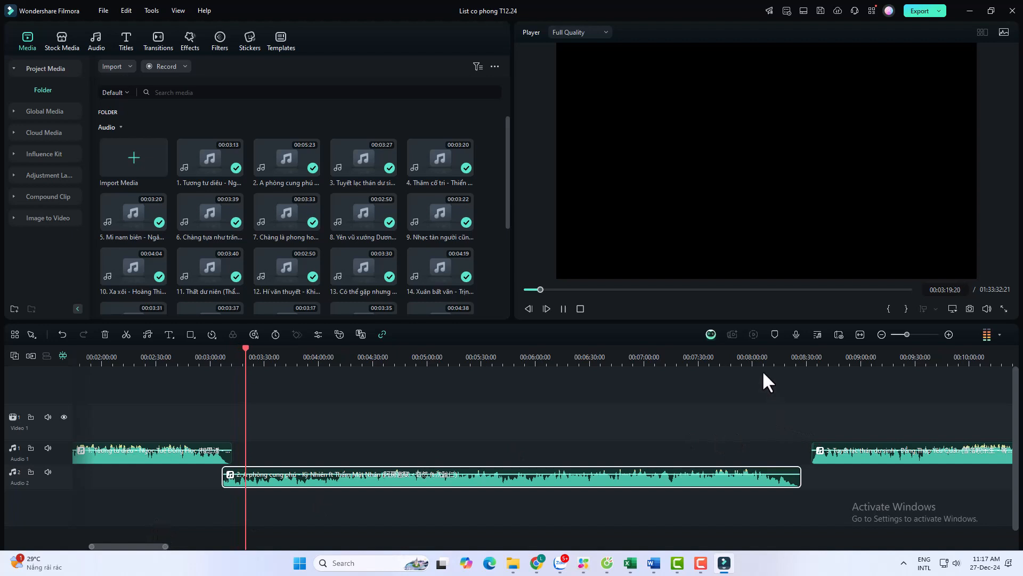
left_click(719, 368)
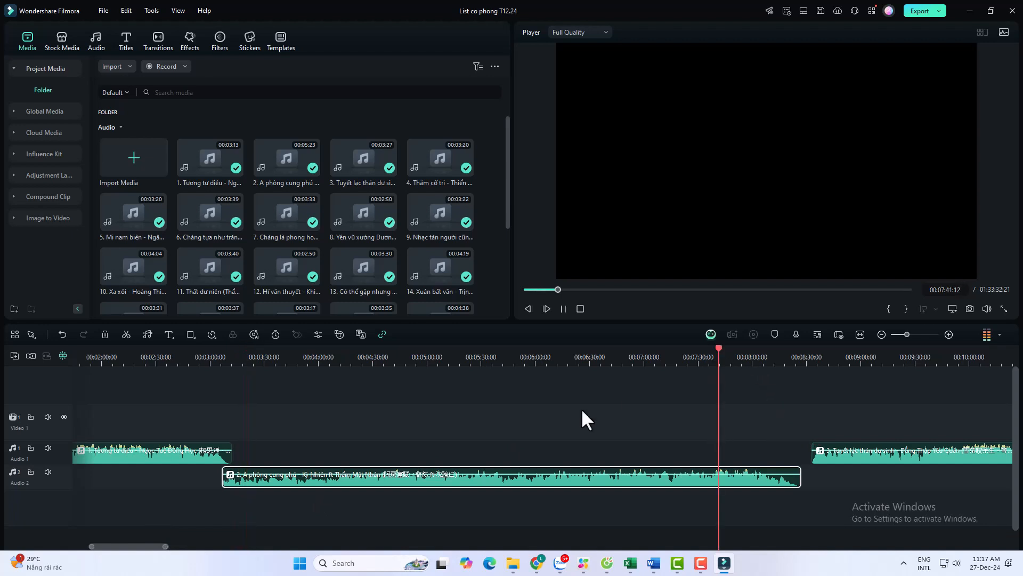
left_click_drag(149, 546, 195, 548)
left_click_drag(183, 356, 299, 373)
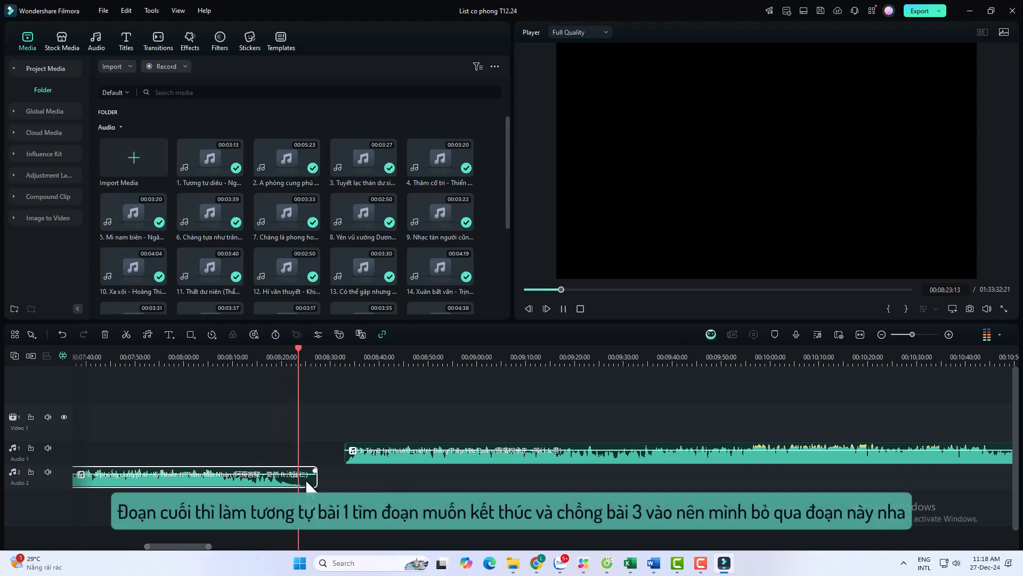
left_click(278, 364)
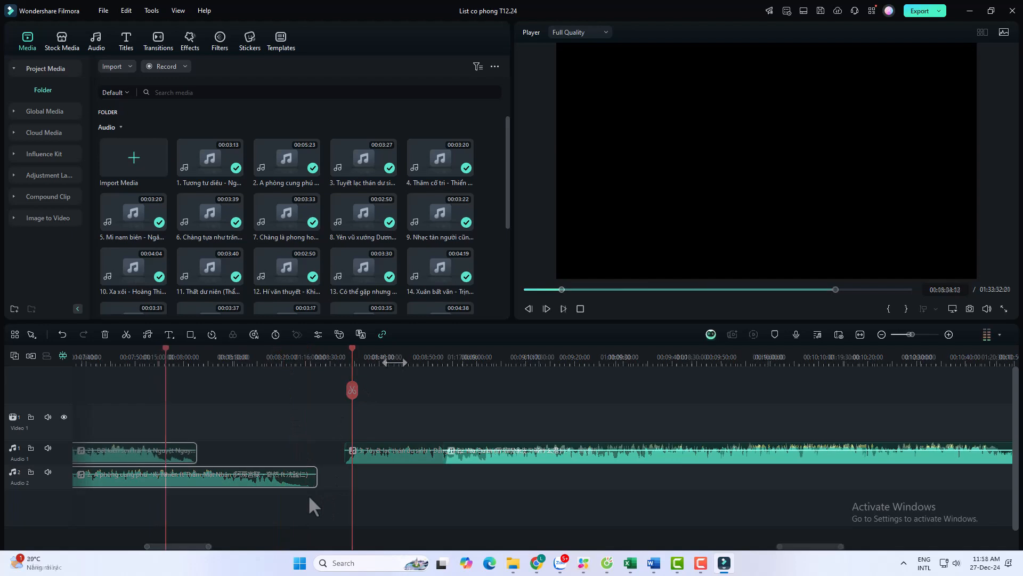
Move song 22 down to the Audio 2 track so its start overlaps the end of song 21
left_click_drag(373, 357, 480, 357)
left_click_drag(700, 453, 215, 483)
left_click(198, 350)
key("space")
left_click(209, 350)
left_click(204, 349)
Play the overlap between songs 21 and 22 repeatedly to check how the transition sounds
left_click(163, 350)
key("space")
key("space")
left_click(170, 350)
key("space")
left_click_drag(200, 360, 179, 360)
left_click(170, 360)
key("space")
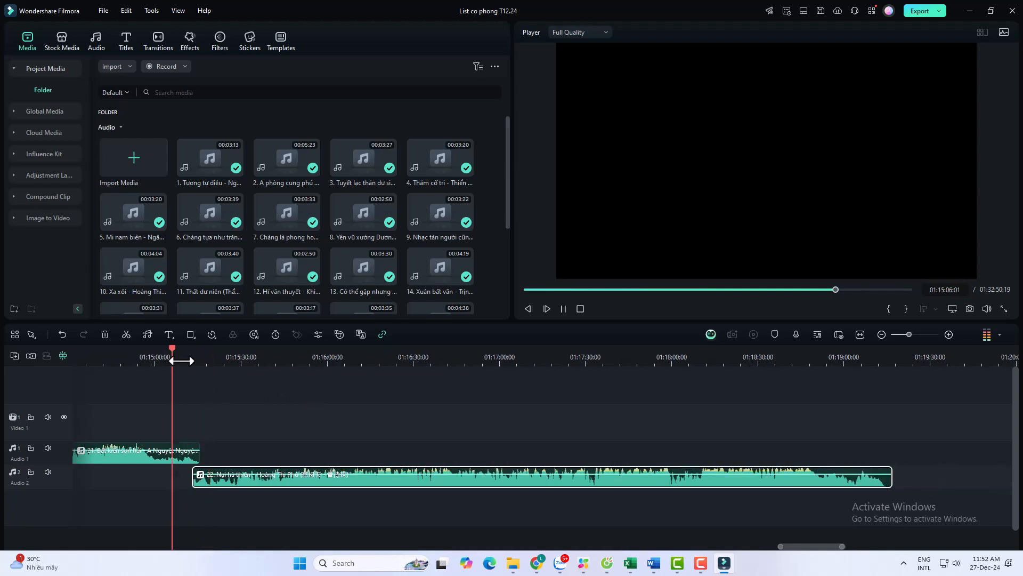
Play song 22's closing section and move song 23 earlier on Audio 1 to overlap its fading end
left_click(794, 358)
key("space")
left_click_drag(812, 545, 846, 545)
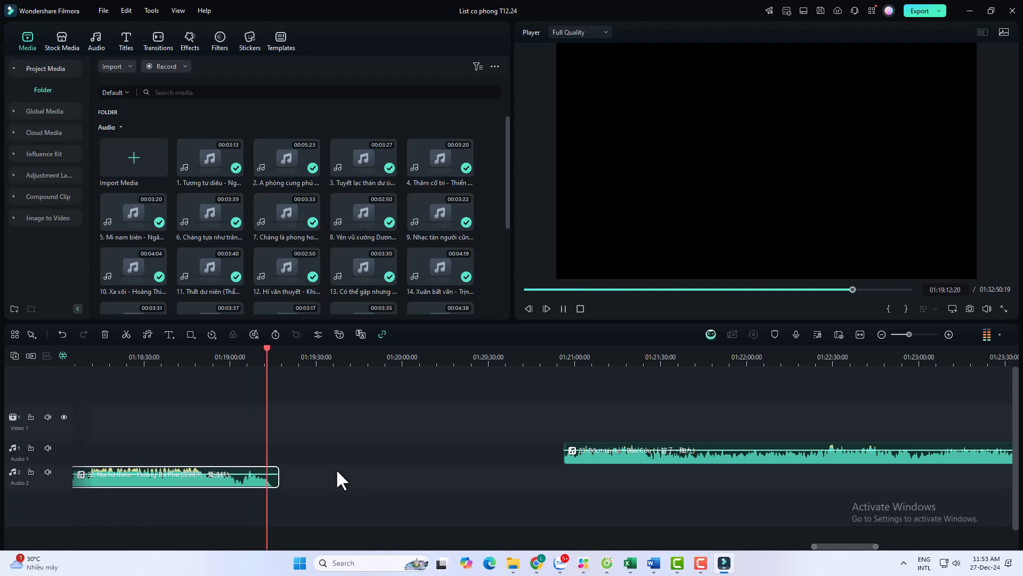
left_click_drag(581, 452, 287, 395)
Give song 23 on Audio 1 a short fade-in of under a second
double_click(344, 453)
scroll(21, 180, "down", 3)
scroll(21, 179, "up", 1)
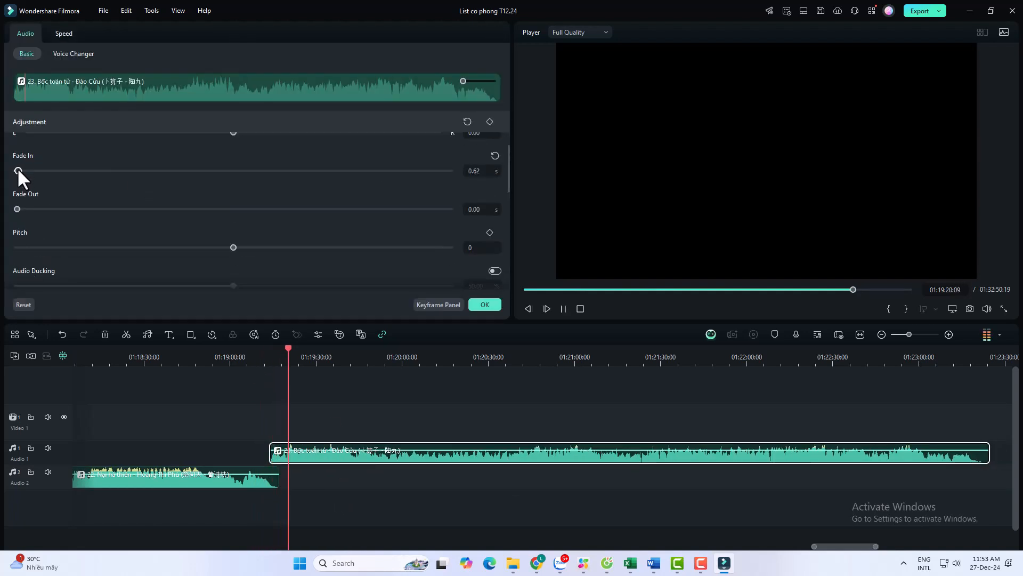
left_click_drag(17, 169, 21, 168)
left_click(484, 304)
Shift song 23 slightly earlier on Audio 1 and replay the transition from song 22
left_click(261, 358)
left_click(261, 357)
left_click_drag(300, 459, 297, 461)
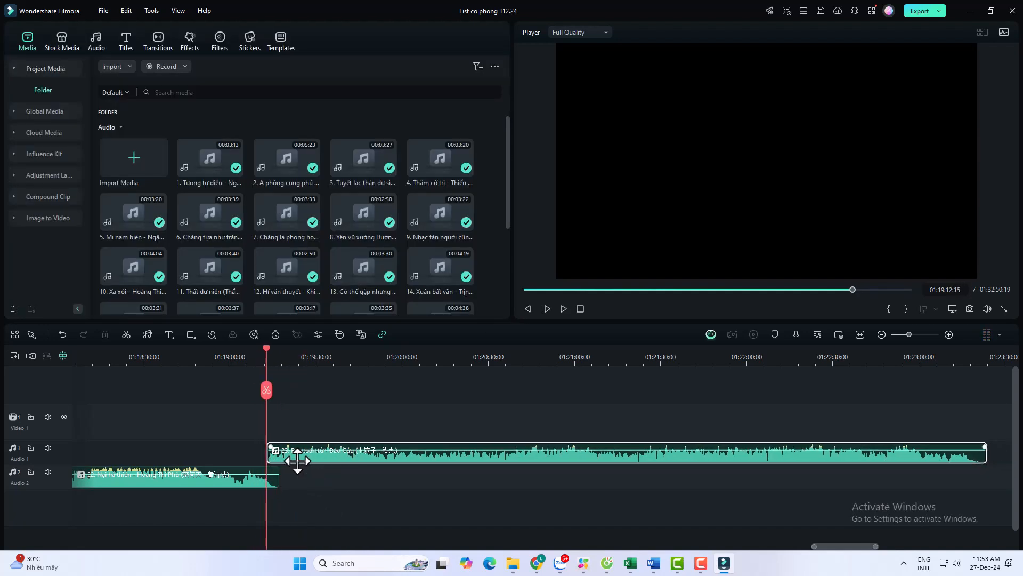
scroll(297, 462, "up", 3)
left_click(241, 356)
scroll(409, 496, "down", 2)
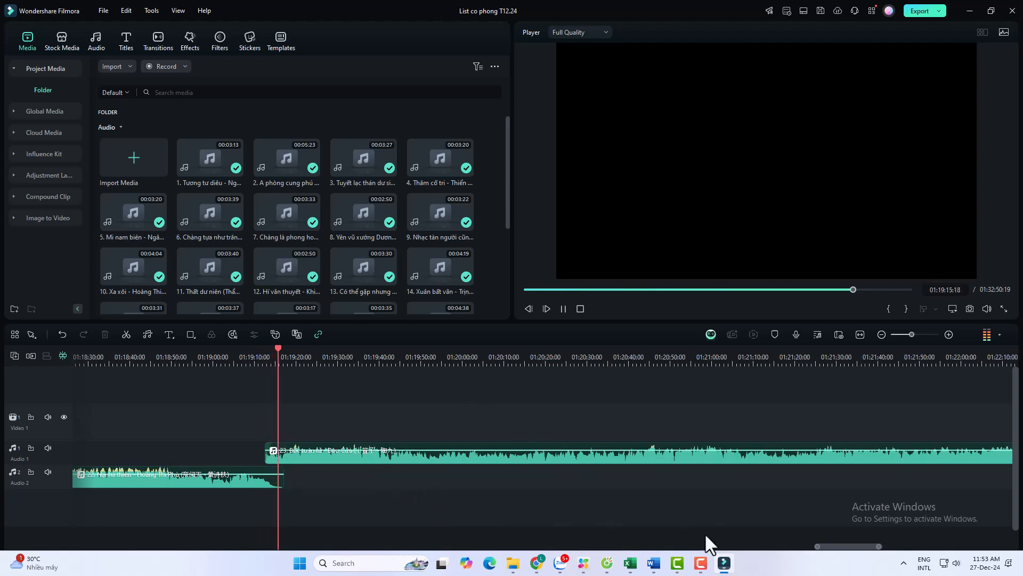
Play song 23's closing section and move song 24 down to Audio 2 so it overlaps that ending
scroll(564, 358, "down", 1)
left_click(847, 357)
left_click_drag(840, 547, 876, 546)
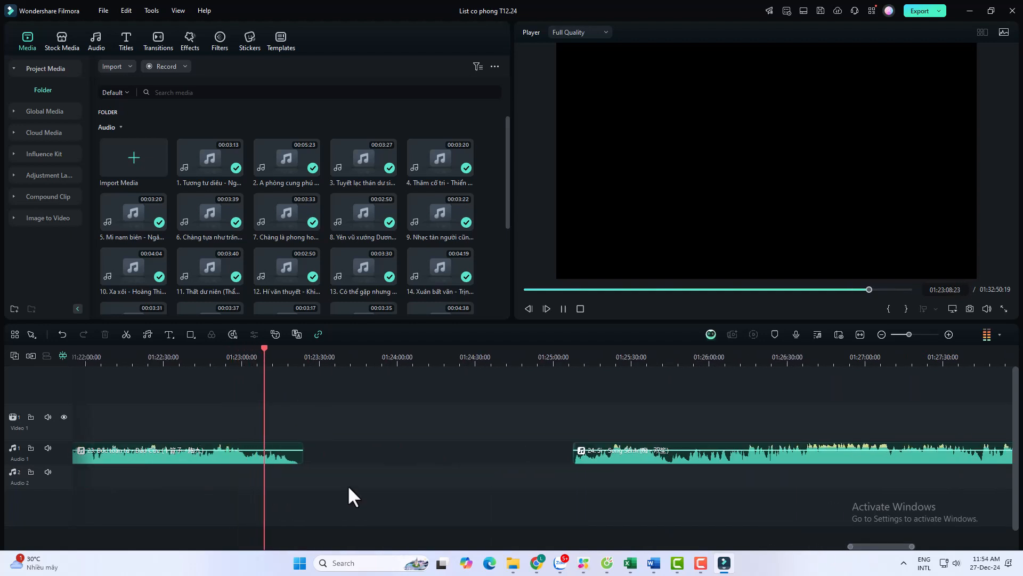
left_click_drag(591, 453, 305, 476)
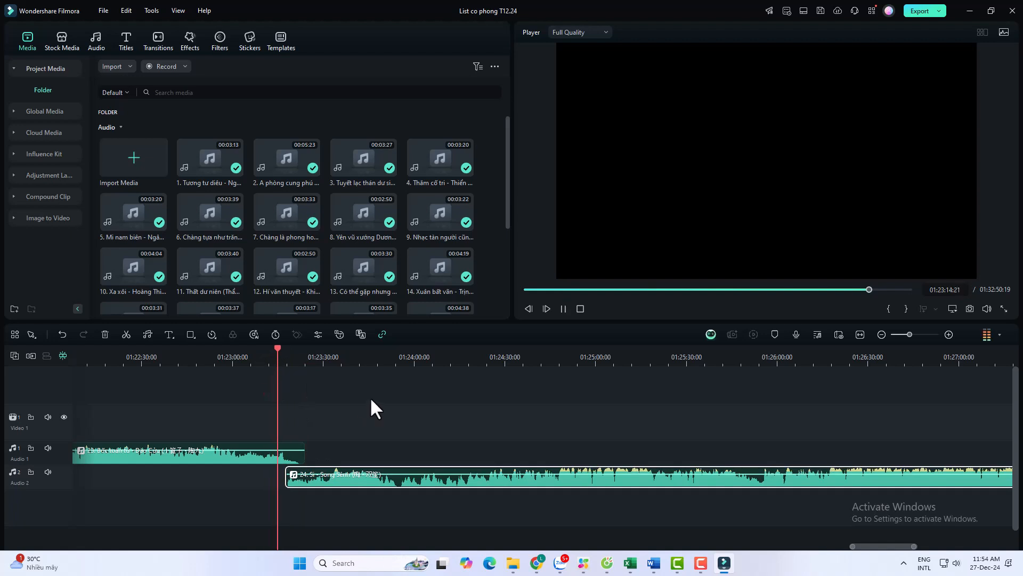
Play the overlap between songs 23 and 24 to check how the transition sounds
scroll(370, 396, "up", 1)
left_click(263, 358)
key("space")
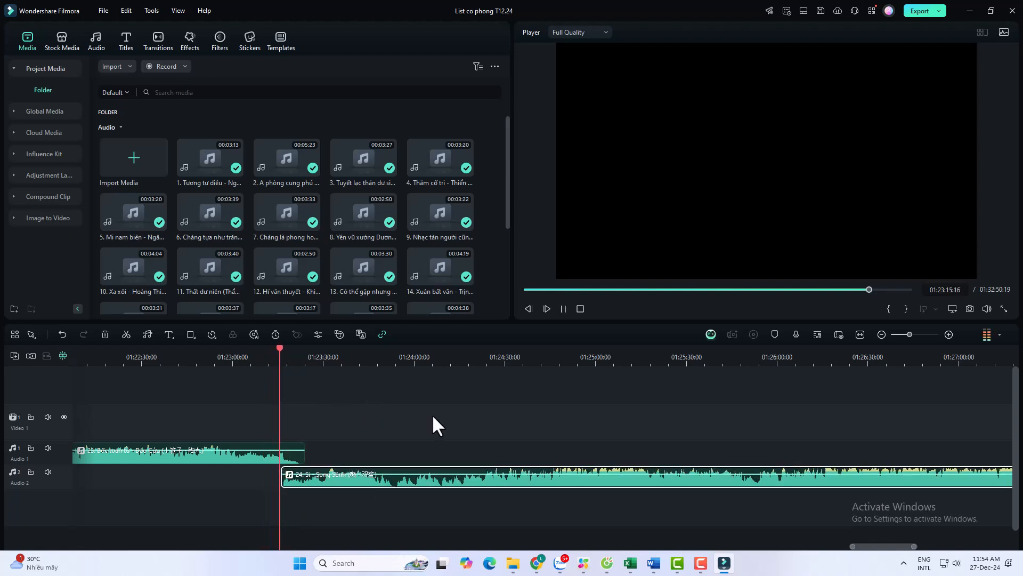
left_click(269, 357)
key("space")
left_click(260, 358)
Shift song 24 slightly earlier on Audio 2 and replay the transition from song 23
left_click_drag(325, 476, 322, 477)
key("space")
left_click(275, 361)
key("space")
left_click(276, 364)
key("space")
left_click(264, 361)
key("space")
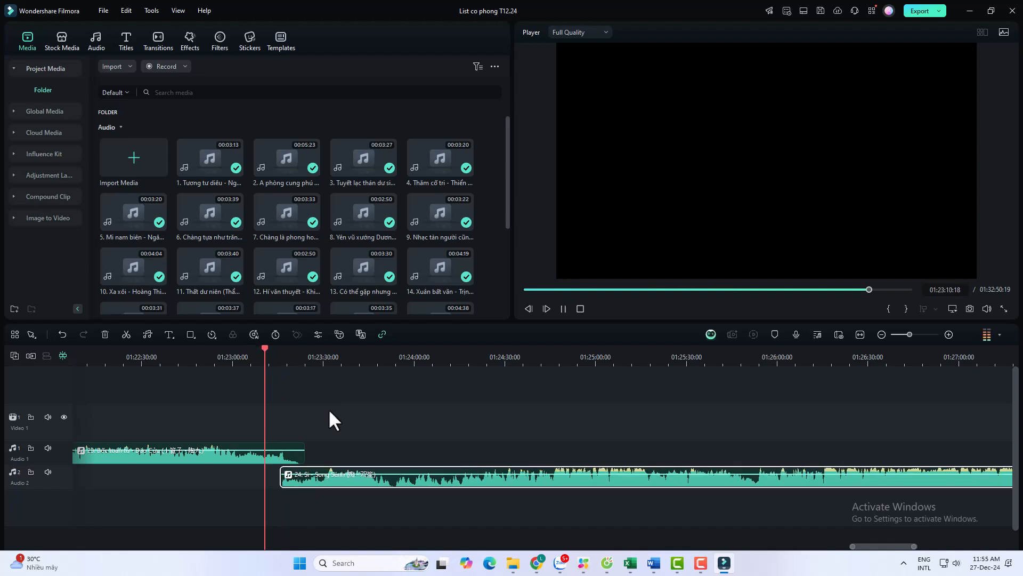
Play song 24's closing section and move song 25 earlier on Audio 1 to overlap that ending
left_click(835, 360)
key("space")
left_click_drag(879, 546, 917, 546)
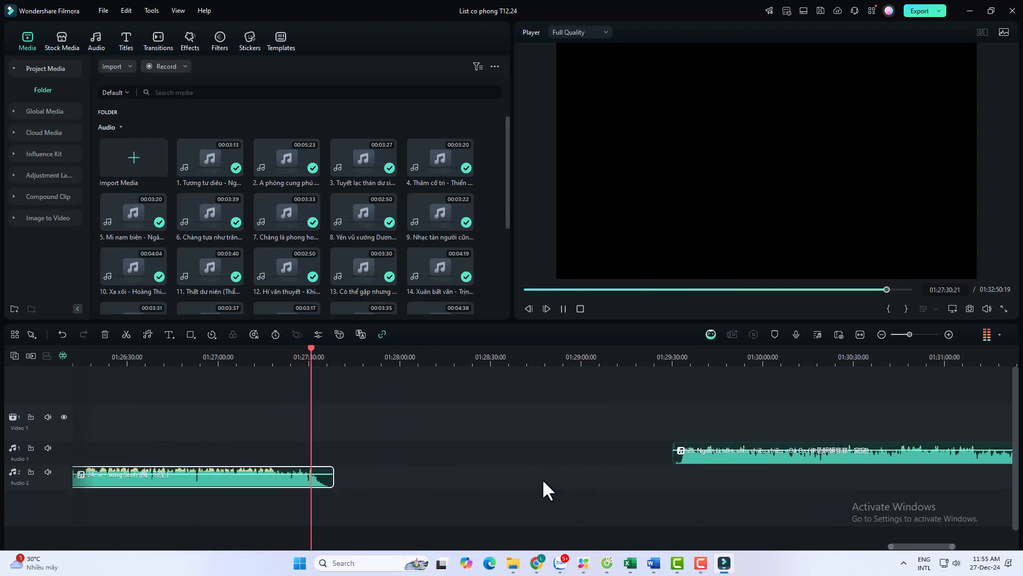
left_click_drag(699, 451, 358, 457)
Play the overlap between songs 24 and 25 to check the final transition
scroll(344, 440, "up", 1)
left_click(306, 359)
key("space")
left_click(311, 362)
left_click(309, 363)
left_click(297, 363)
key("space")
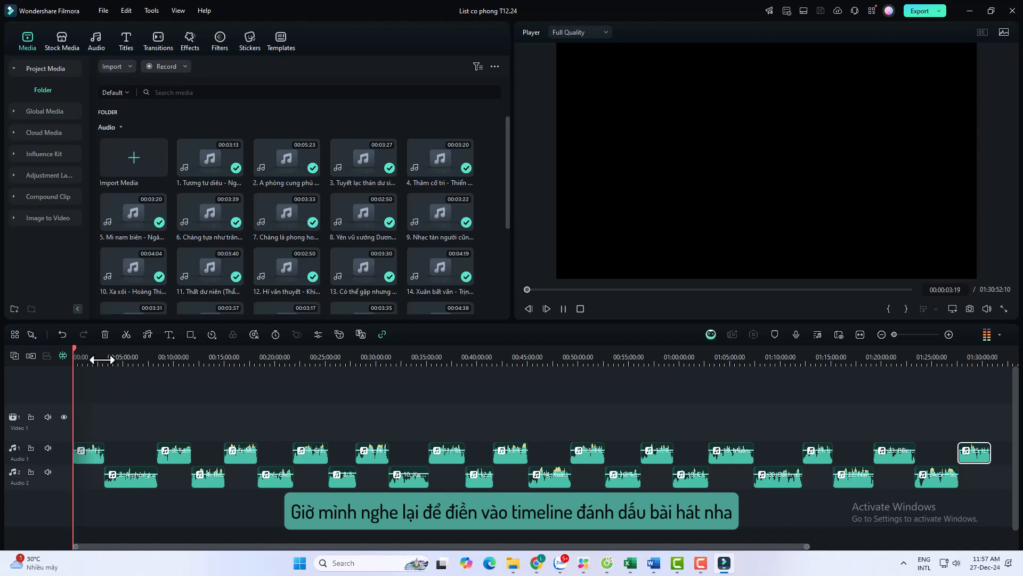
Find where the second song starts on the timeline and enter 00:03:06 as its timestamp in the Word song list
left_click(101, 360)
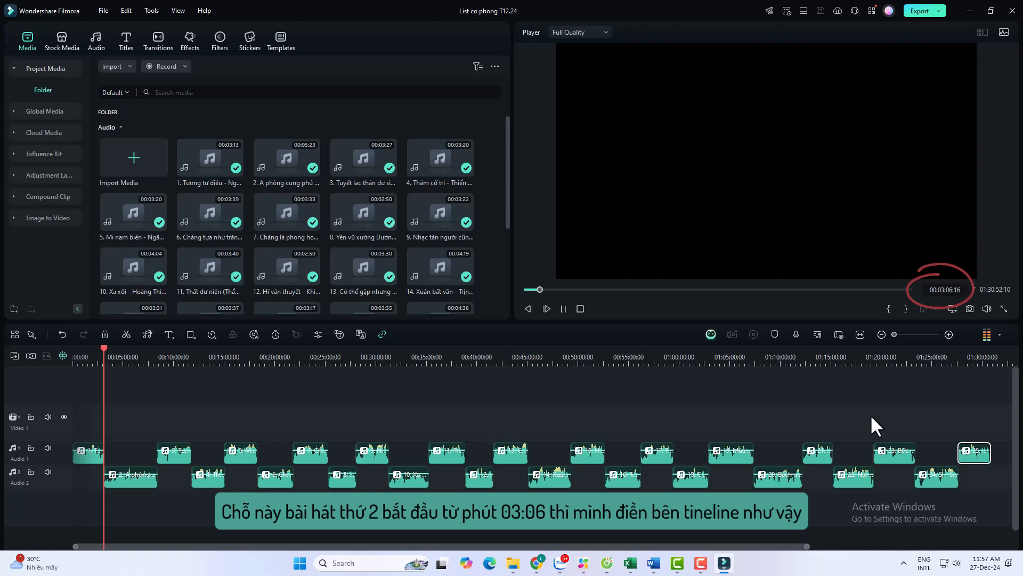
key("space")
key("alt+Tab")
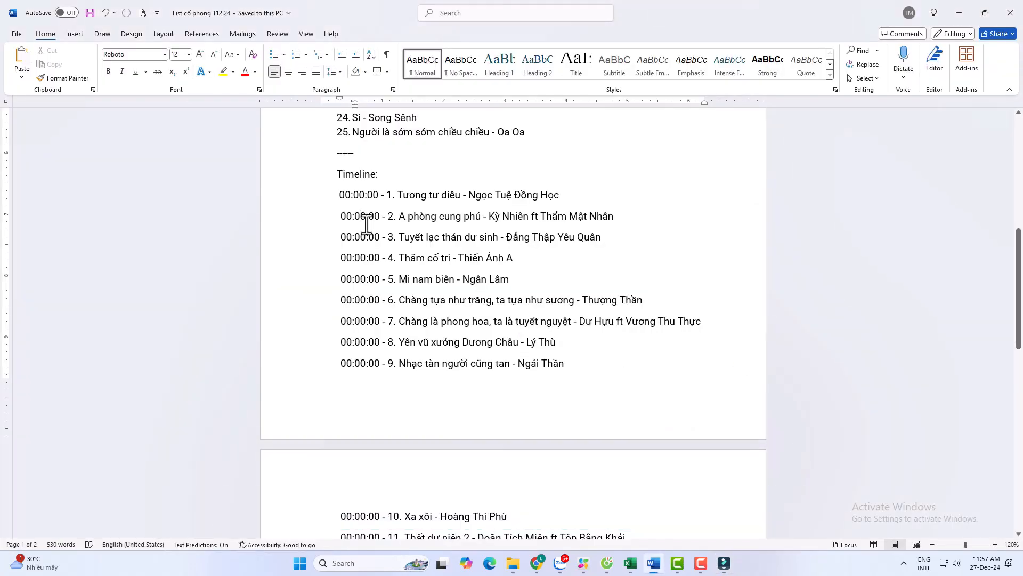
type("3")
key("Delete")
type("6")
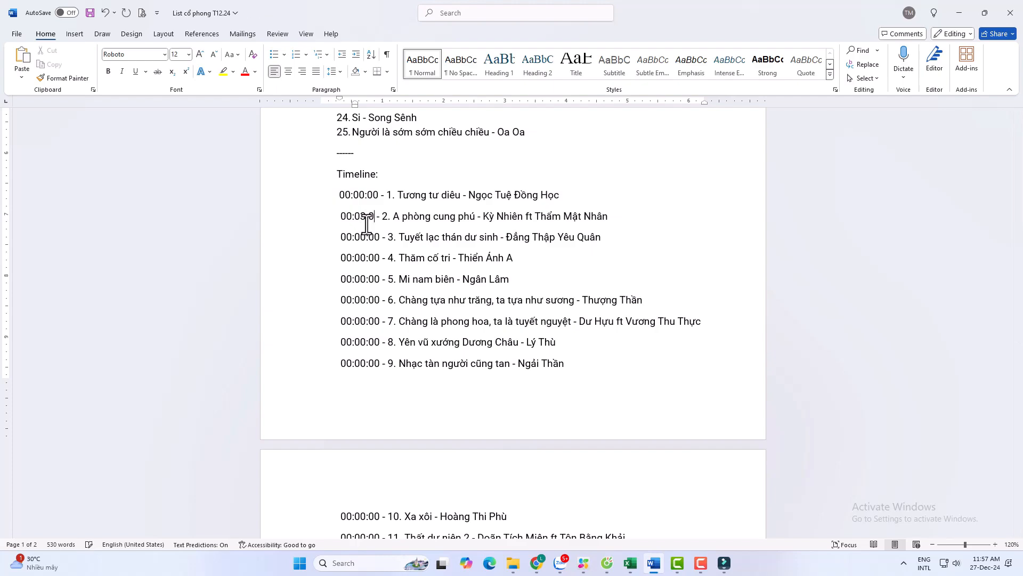
key("Delete")
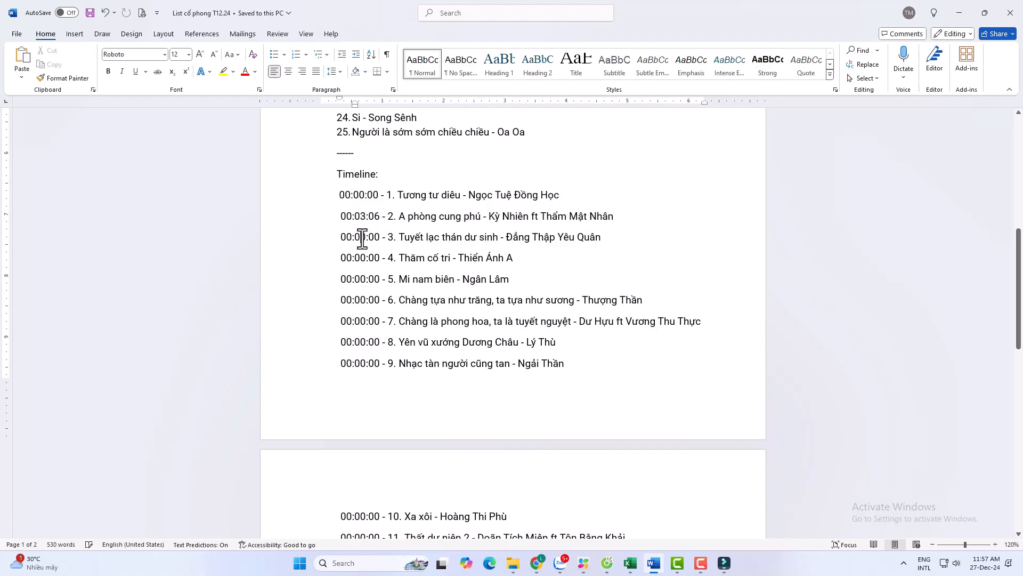
Switch back to Filmora and play the timeline to find the third song's start time
key("alt+Tab")
left_click_drag(165, 358, 119, 360)
left_click(94, 356)
key("space")
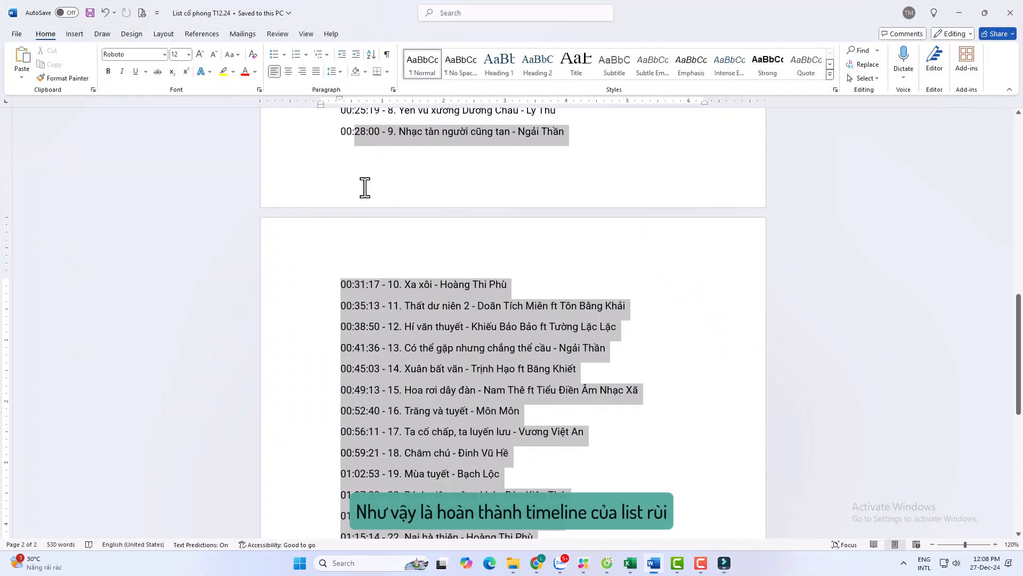
Review the completed list of song timestamps in the Word document through to its end
left_click_drag(365, 186, 339, 133)
scroll(587, 340, "down", 10)
left_click(588, 340)
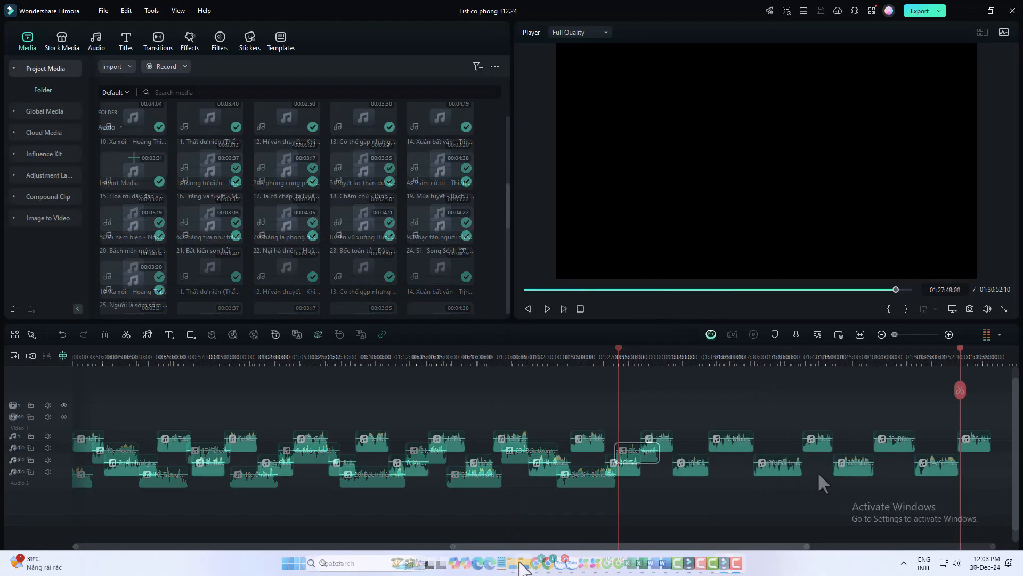
Import the PNG images 1 to 25 from the List cổ phong T2.24 (PNG) folder into Filmora's project media
mouse_move(524, 563)
left_click(630, 521)
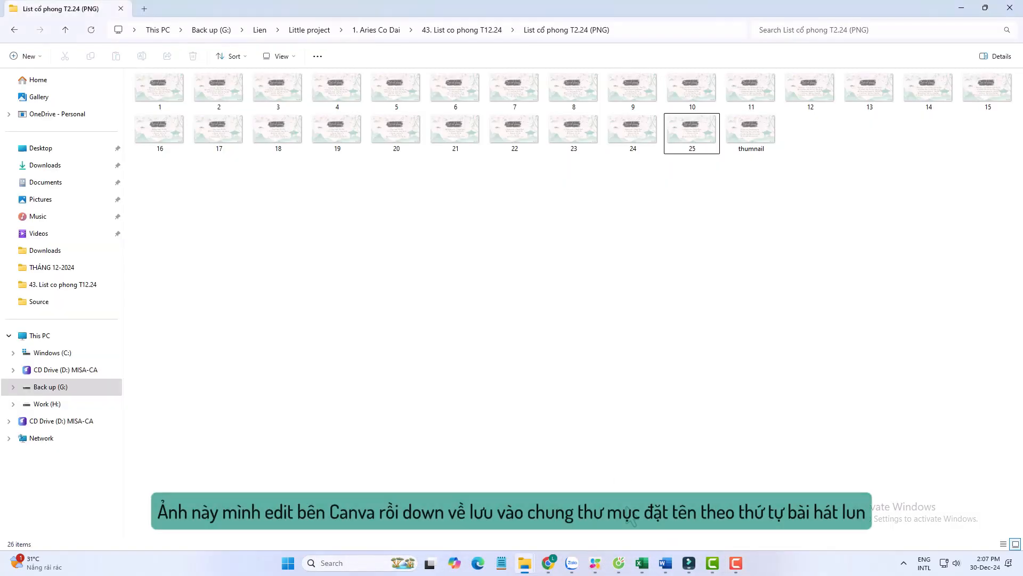
left_click(140, 95)
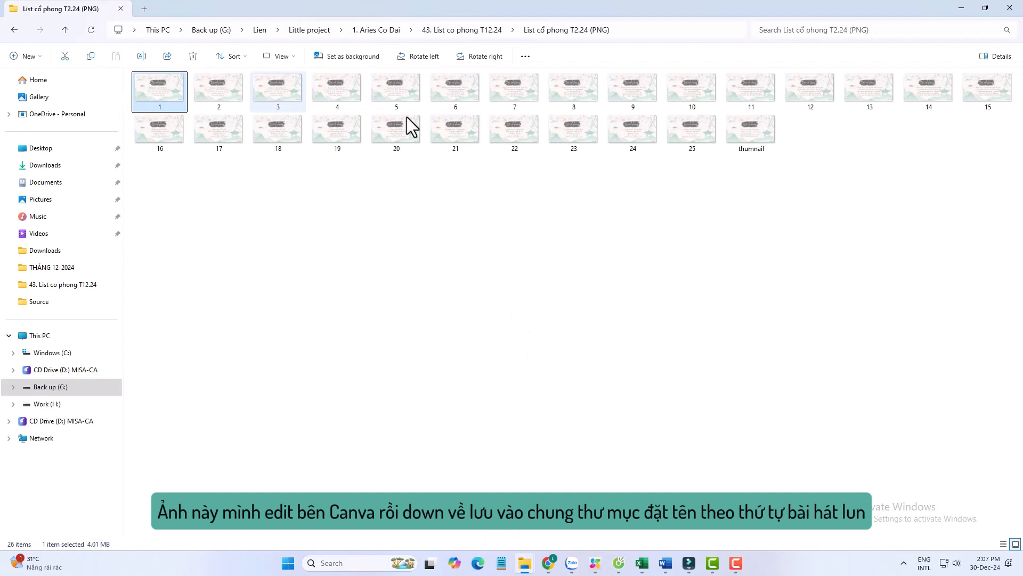
left_click(696, 133, "shift")
left_click_drag(193, 100, 449, 279)
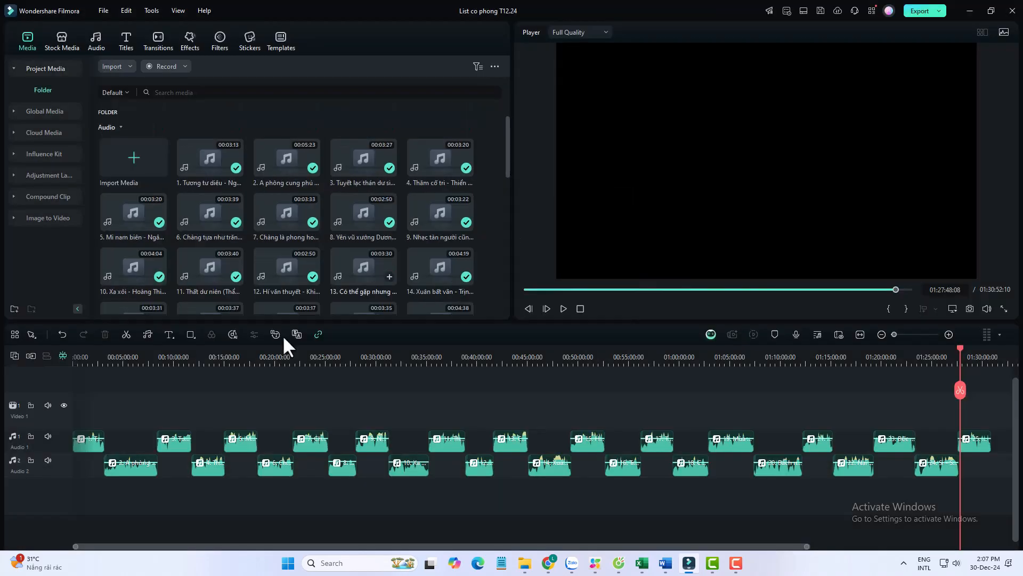
Lock the Audio 1 and Audio 2 tracks
scroll(475, 258, "up", 2)
left_click(30, 436)
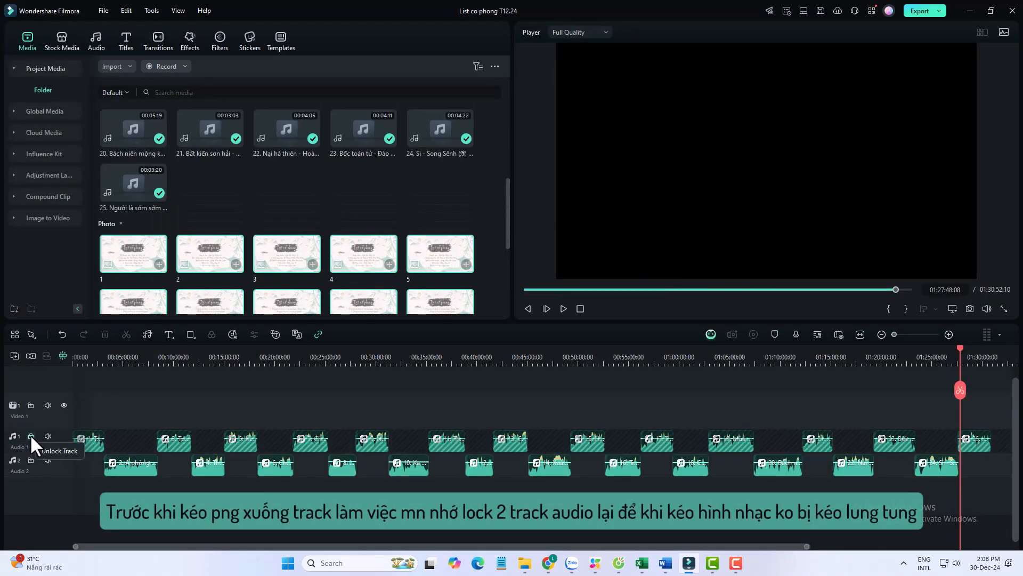
left_click(30, 460)
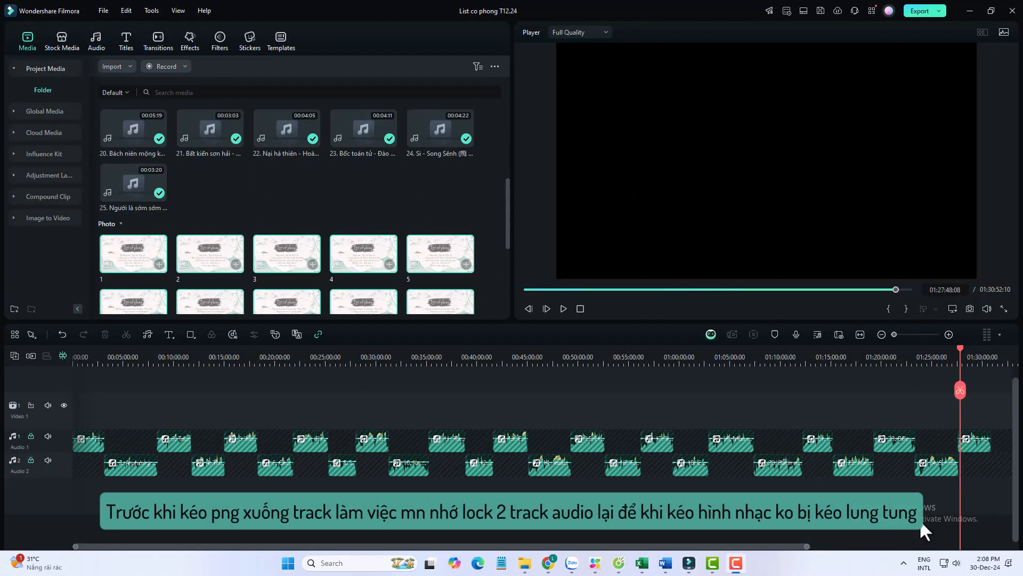
Place the 25 imported images in order on the Video 1 track, starting at the beginning of the timeline
left_click_drag(960, 349, 91, 443)
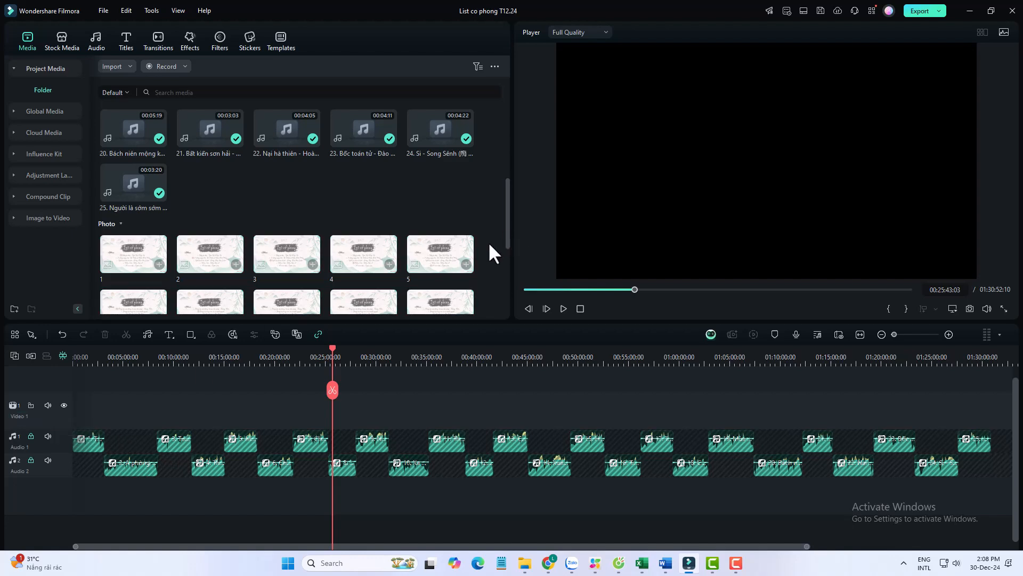
scroll(488, 241, "down", 2)
left_click_drag(132, 196, 127, 357)
left_click_drag(217, 359, 368, 361)
left_click_drag(342, 547, 73, 525)
left_click(184, 373)
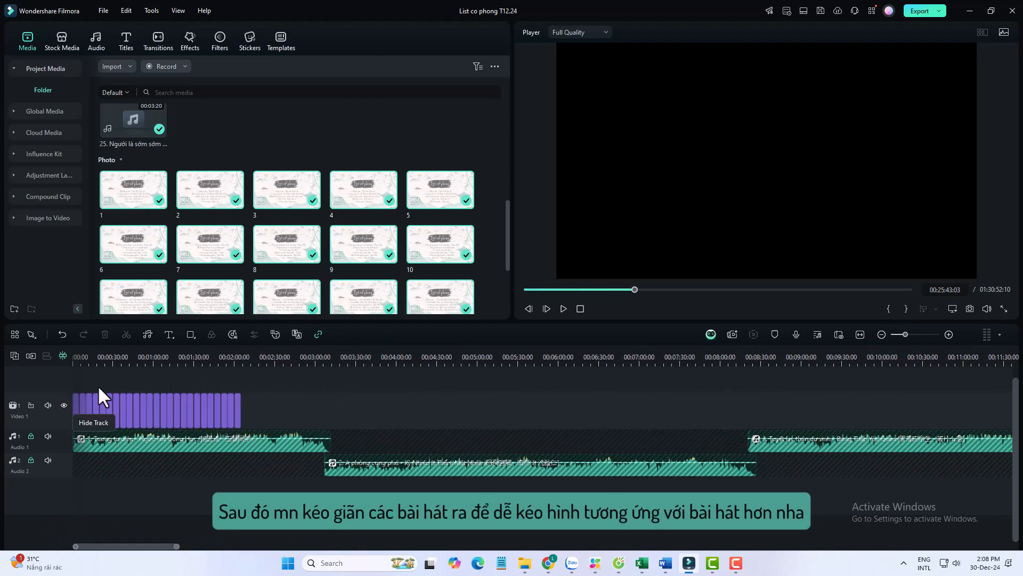
Extend image 1 on Video 1 to end where song 2 starts, and preview the image within the first song
left_click_drag(109, 361, 133, 362)
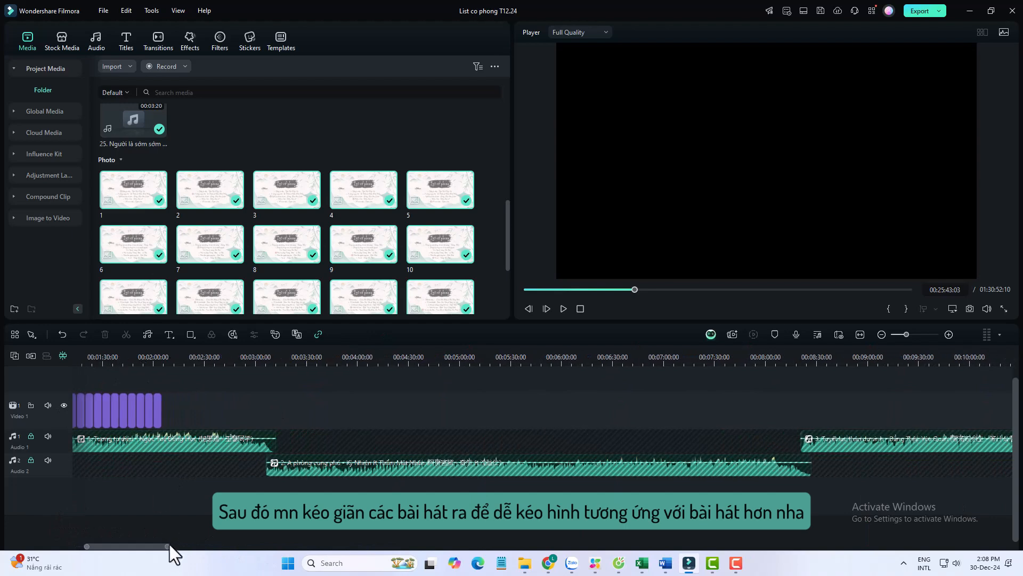
left_click_drag(152, 545, 79, 539)
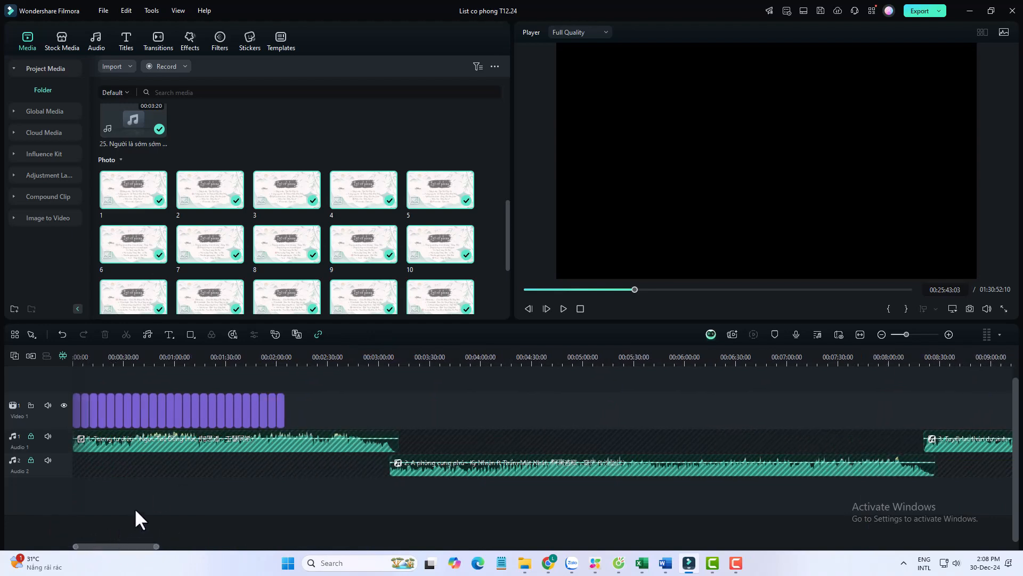
left_click_drag(179, 363, 201, 366)
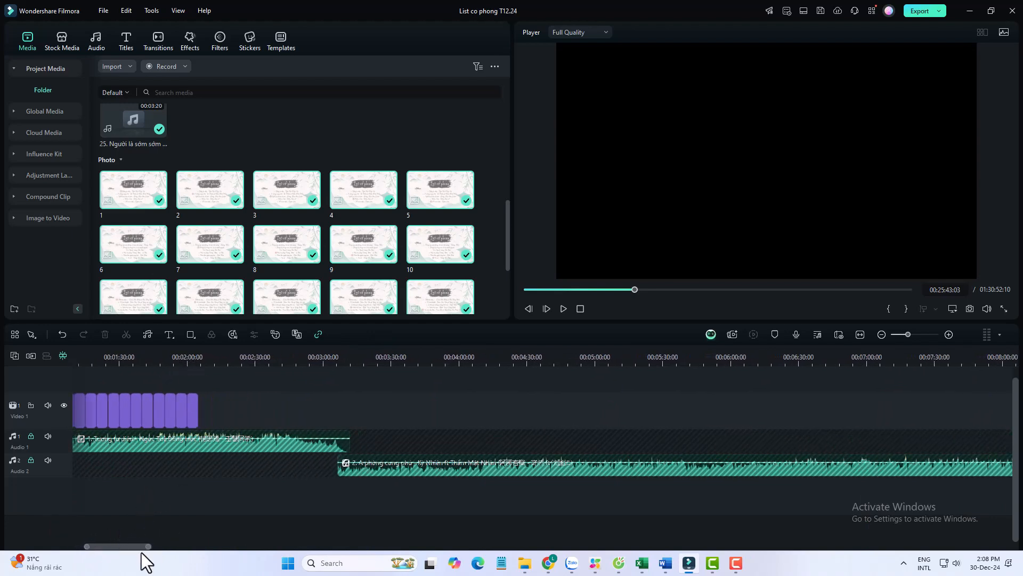
left_click_drag(127, 546, 57, 533)
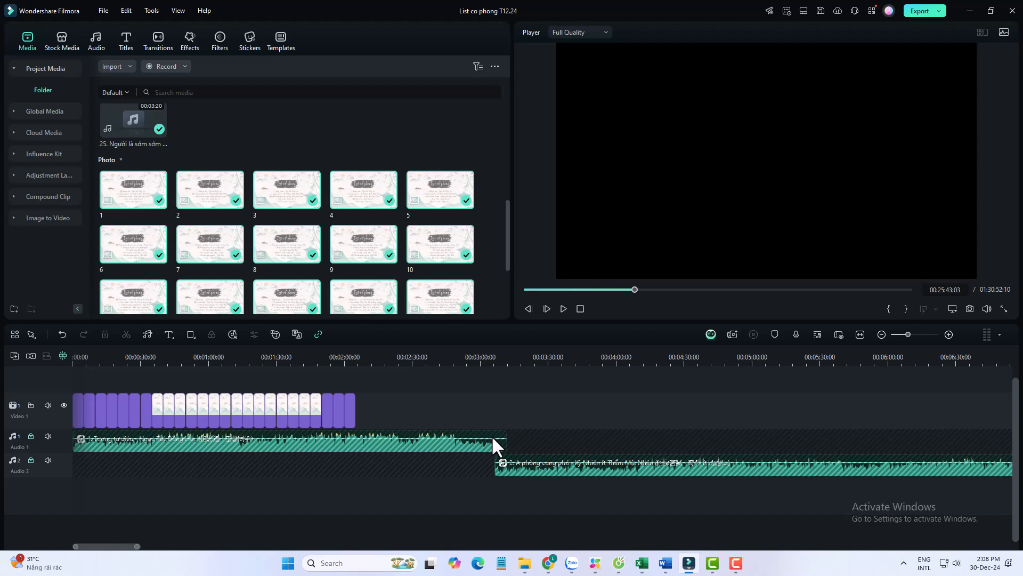
left_click_drag(189, 359, 224, 362)
left_click_drag(120, 549, 17, 529)
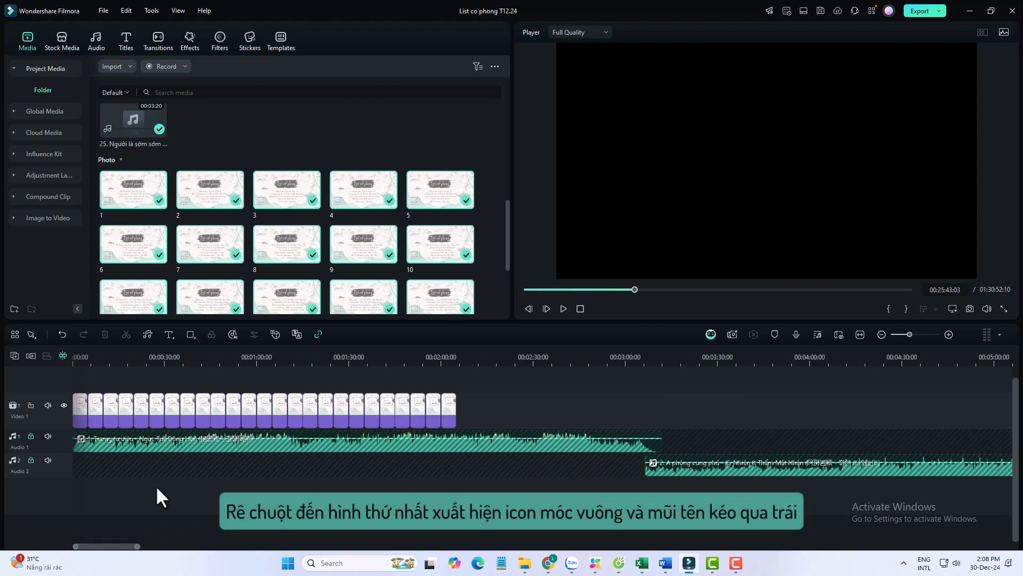
left_click_drag(84, 413, 644, 454)
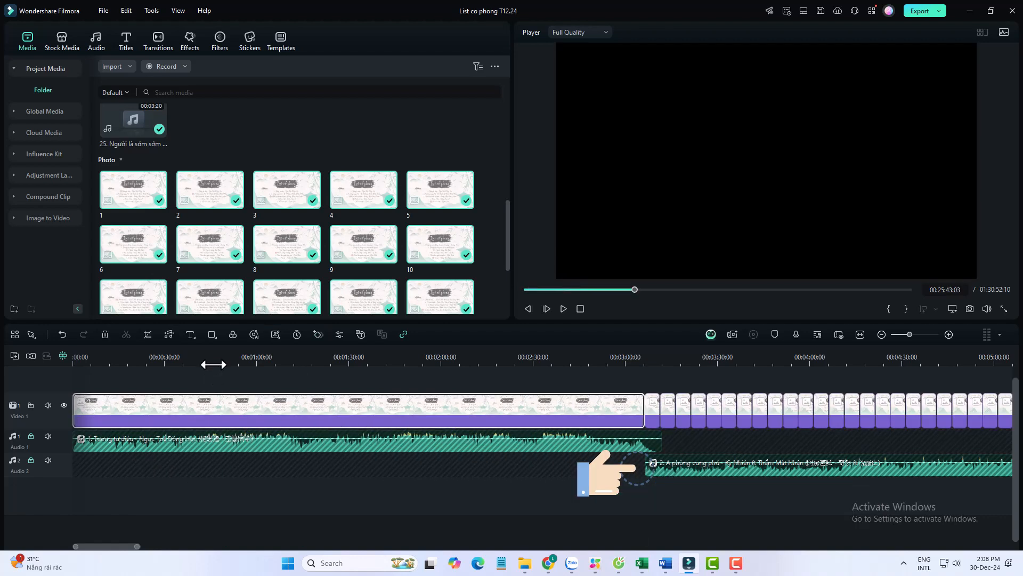
left_click(216, 362)
left_click(657, 424)
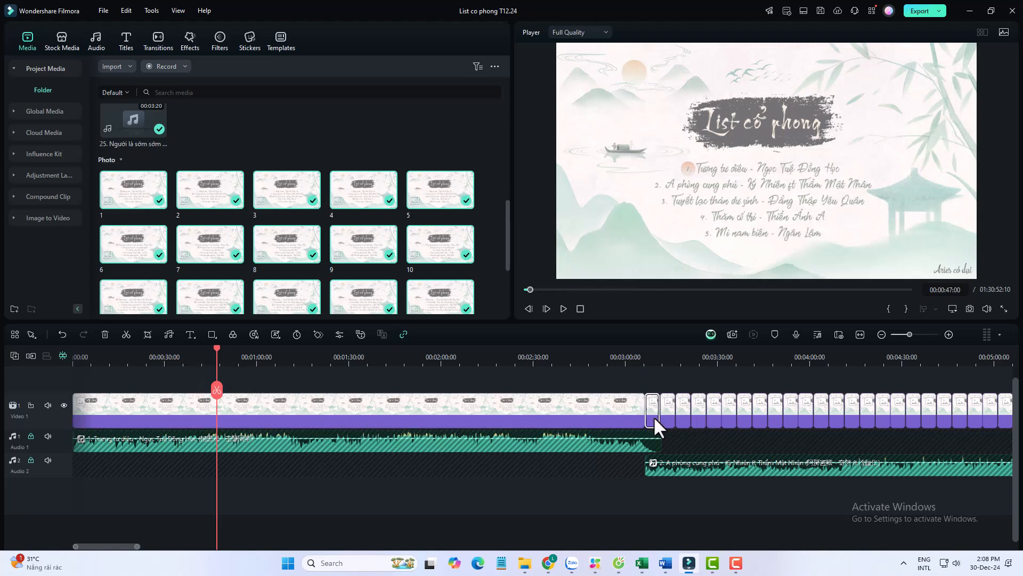
Extend images 2 and 3 on Video 1 so each ends where the next song starts
left_click_drag(130, 542, 137, 547)
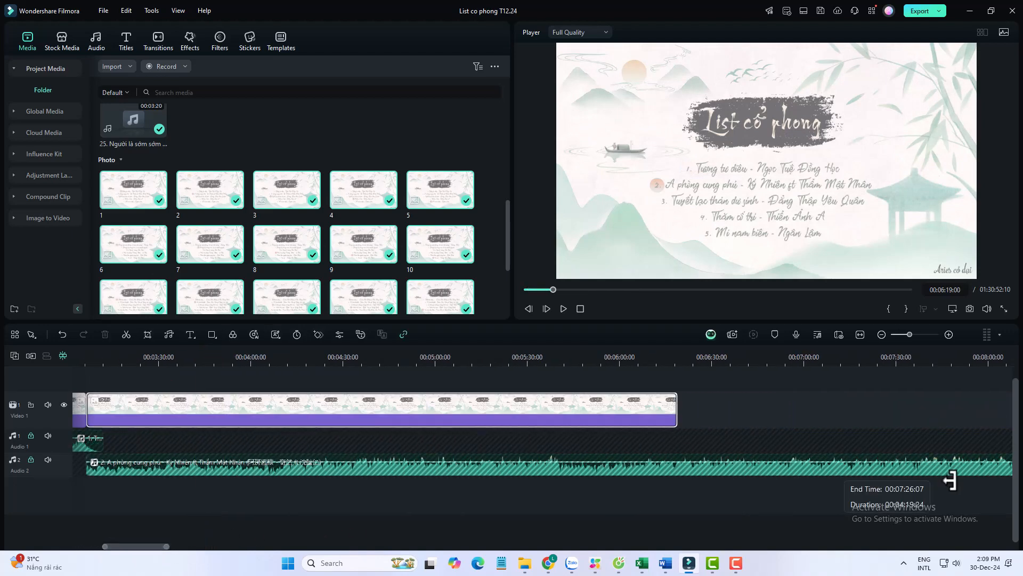
left_click_drag(951, 480, 1007, 477)
left_click_drag(159, 547, 205, 547)
left_click_drag(192, 411, 802, 413)
Extend images 4, 5 and 6 on Video 1 so each ends where the next song starts
left_click_drag(212, 547, 247, 546)
left_click_drag(144, 411, 738, 413)
left_click(742, 413)
left_click_drag(228, 546, 260, 546)
left_click_drag(145, 411, 741, 423)
left_click_drag(243, 546, 274, 547)
left_click_drag(186, 411, 807, 486)
Extend images 7, 8 and 9 on Video 1 so each ends where the next song starts
left_click_drag(278, 546, 310, 546)
left_click_drag(224, 411, 862, 483)
left_click_drag(310, 547, 347, 546)
left_click_drag(186, 411, 667, 456)
left_click_drag(333, 546, 365, 546)
left_click_drag(93, 411, 686, 426)
Extend images 10, 11 and 12 on Video 1 so each ends where the next song starts
left_click_drag(379, 547, 407, 546)
left_click_drag(171, 411, 880, 474)
left_click_drag(409, 547, 446, 547)
left_click_drag(186, 411, 838, 471)
left_click_drag(442, 546, 474, 546)
left_click_drag(244, 411, 736, 463)
Extend images 13, 14 and 15 on Video 1 so each ends where the next song starts
left_click_drag(467, 547, 498, 550)
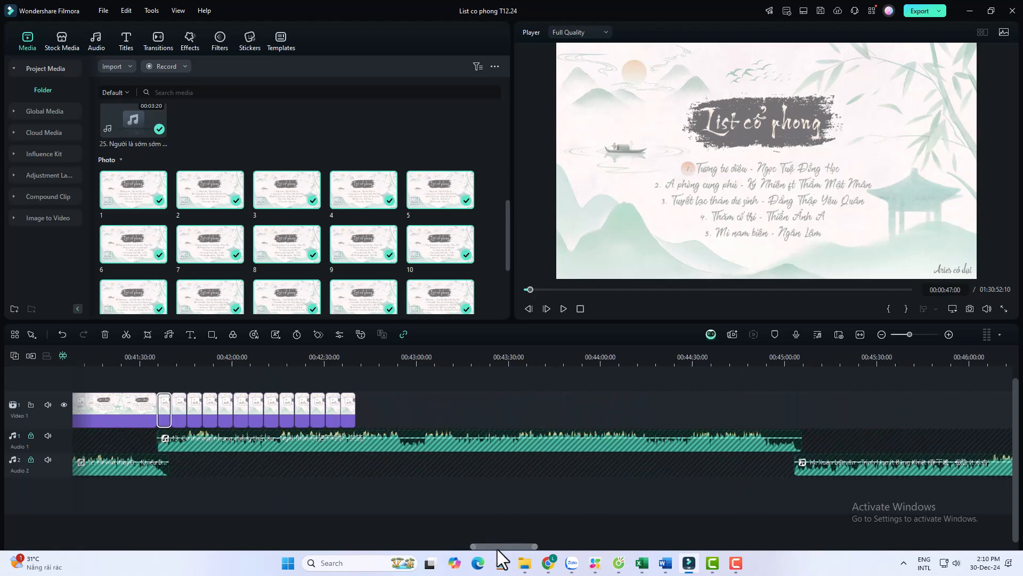
left_click_drag(171, 411, 796, 464)
left_click_drag(513, 547, 547, 548)
left_click_drag(148, 411, 900, 479)
left_click_drag(533, 547, 573, 546)
left_click_drag(175, 411, 790, 462)
Extend images 16, 17 and 18 on Video 1 so each ends where the next song starts
left_click_drag(573, 547, 609, 546)
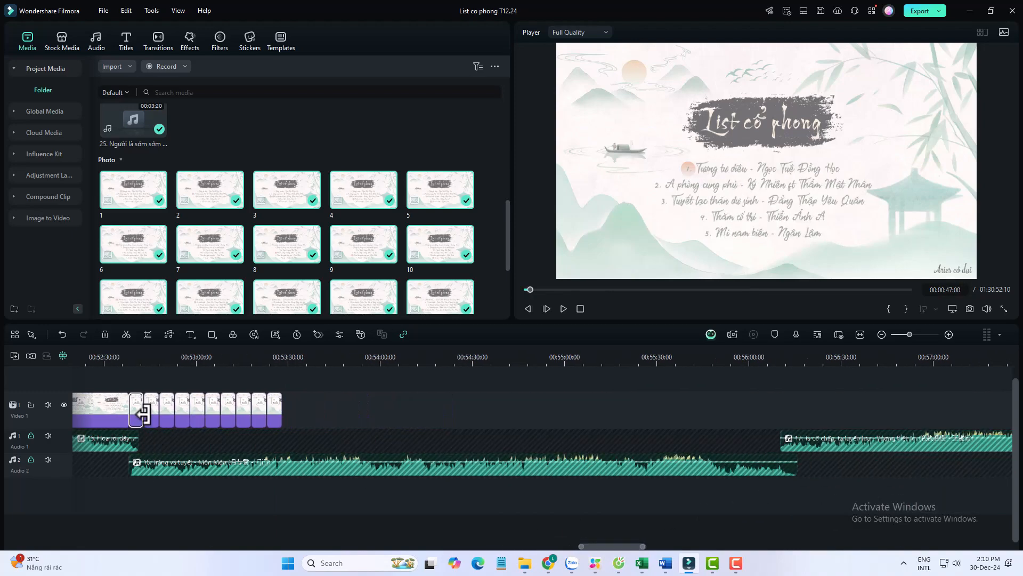
left_click_drag(142, 414, 782, 463)
left_click_drag(612, 546, 644, 552)
left_click_drag(186, 411, 753, 469)
left_click_drag(646, 546, 679, 546)
left_click_drag(128, 411, 769, 472)
left_click_drag(680, 546, 713, 546)
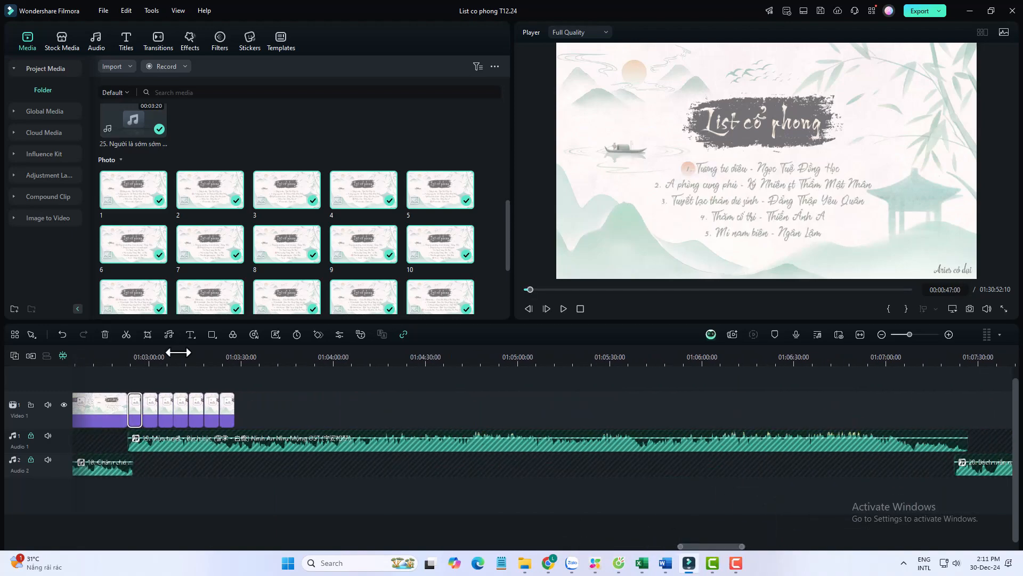
Extend images 19, 20 and 21 on Video 1 so each ends where the next song starts
left_click_drag(142, 411, 954, 465)
left_click_drag(707, 546, 747, 555)
left_click_drag(186, 411, 929, 469)
left_click_drag(759, 547, 796, 546)
left_click_drag(237, 411, 776, 468)
Extend images 22, 23 and 24 on Video 1 so each ends where the next song starts
left_click_drag(796, 546, 828, 546)
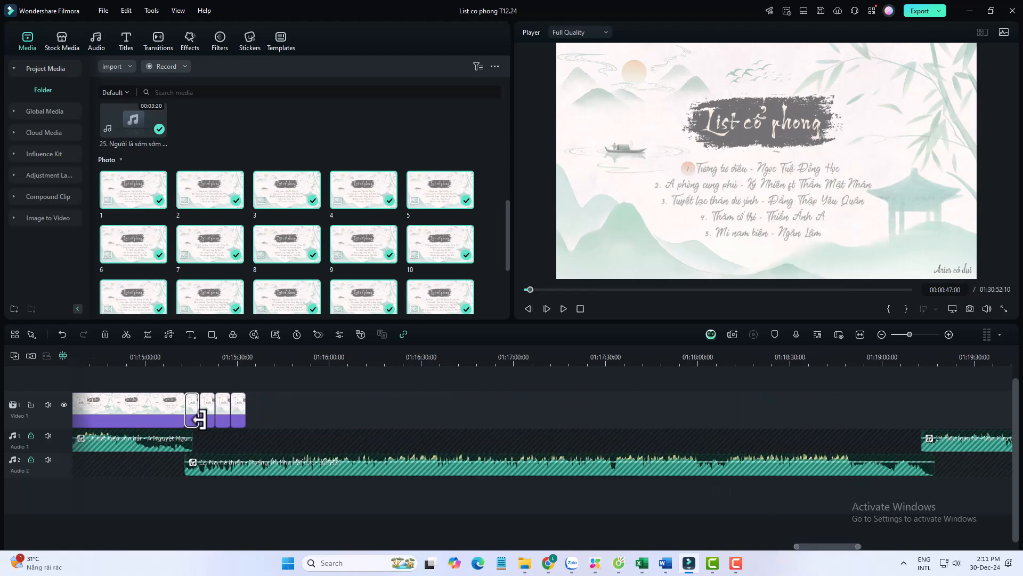
left_click_drag(199, 420, 922, 476)
left_click_drag(812, 547, 849, 554)
left_click_drag(215, 415, 948, 473)
left_click_drag(865, 546, 910, 546)
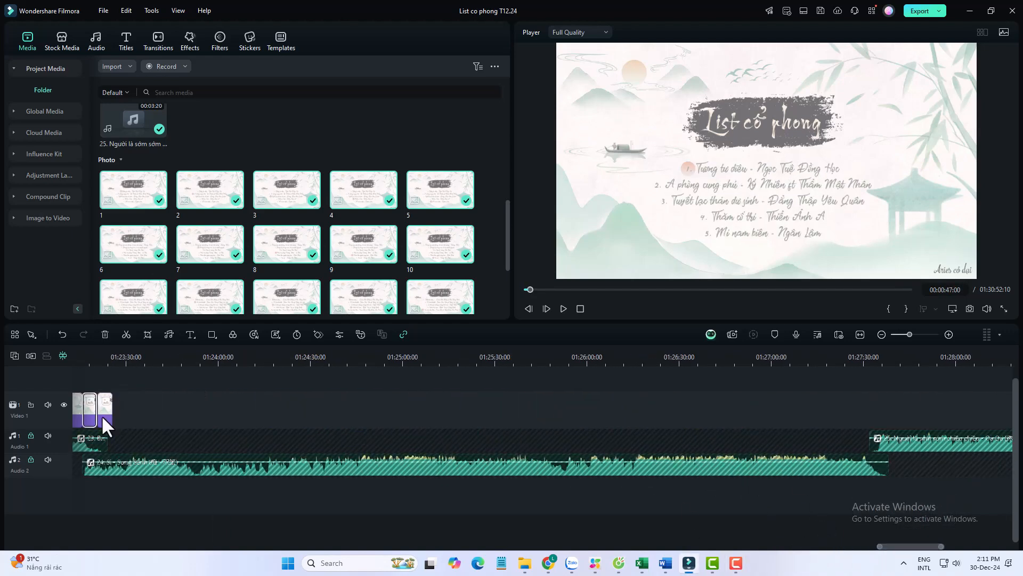
left_click_drag(105, 423, 874, 426)
Extend image 25 on Video 1 to the end of the last song
left_click_drag(907, 546, 945, 546)
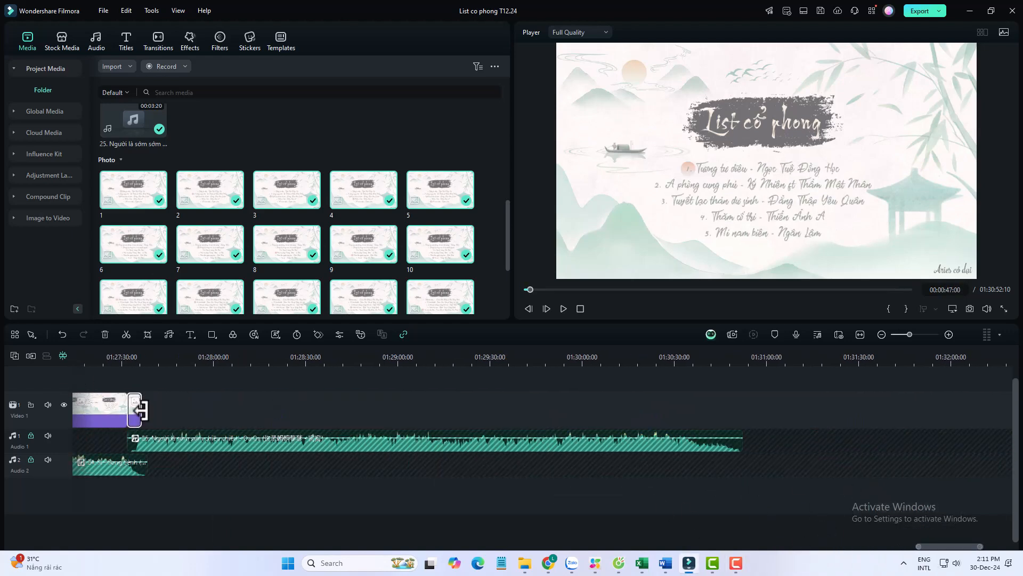
left_click_drag(142, 410, 568, 452)
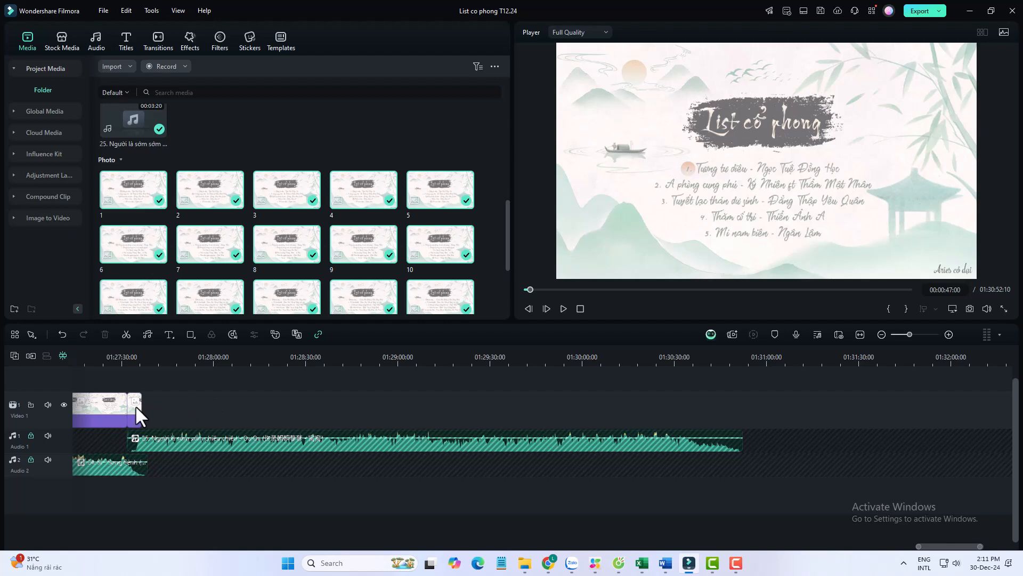
left_click_drag(141, 410, 486, 417)
left_click_drag(137, 408, 743, 439)
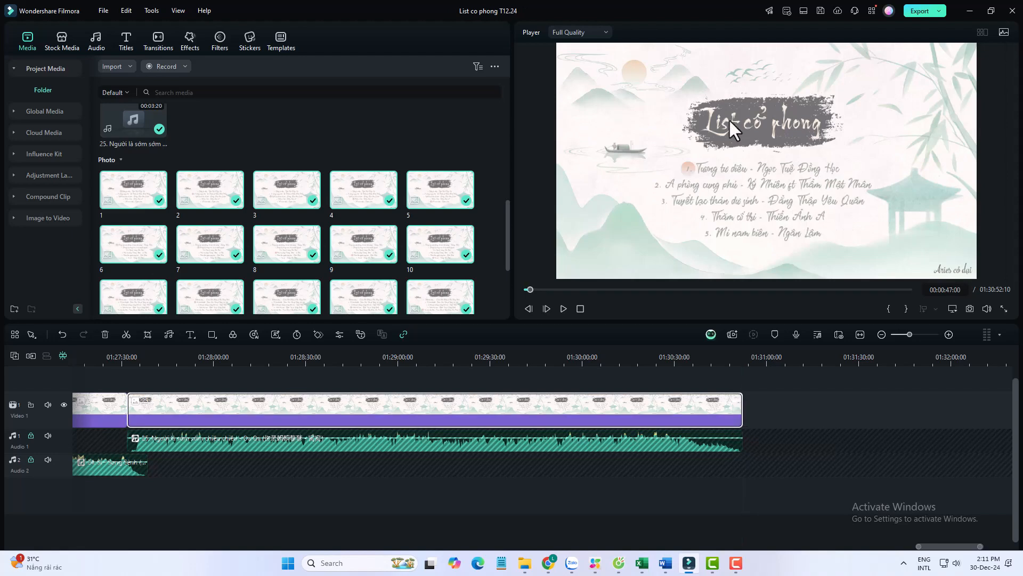
Apply the Dissolve transition to all images on Video 1 at once
key("shift+z")
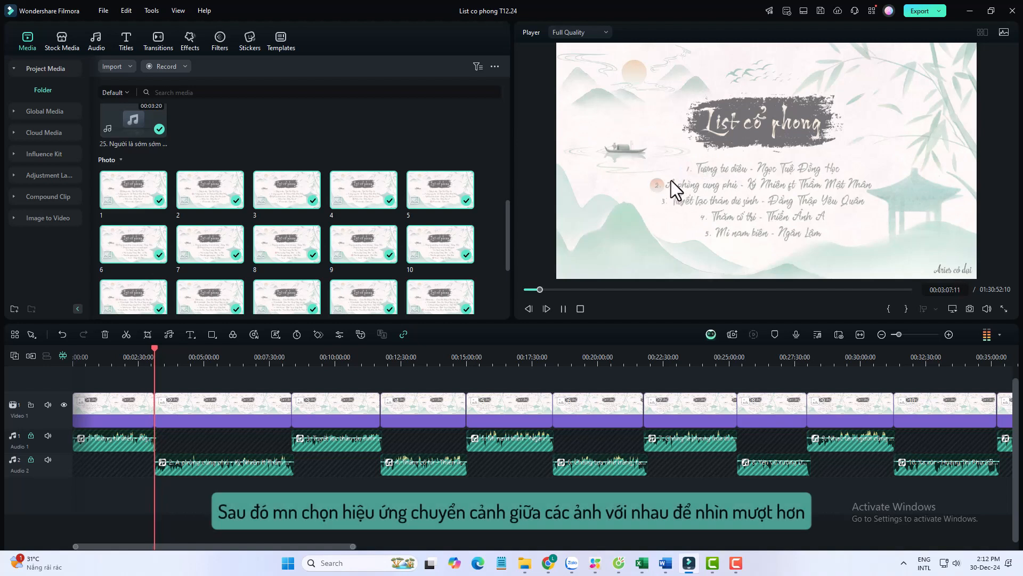
left_click(135, 408)
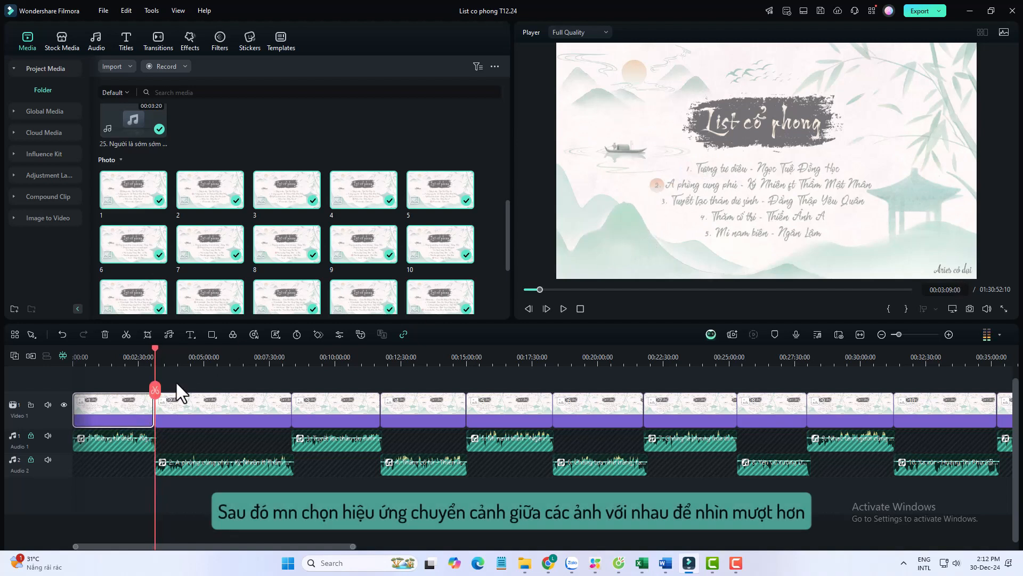
left_click(151, 40)
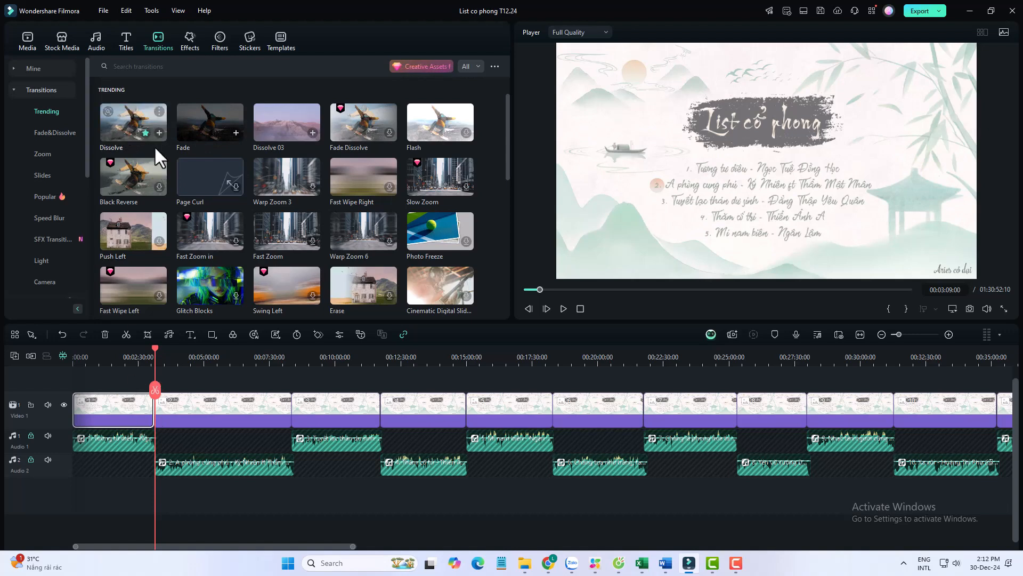
left_click(161, 123)
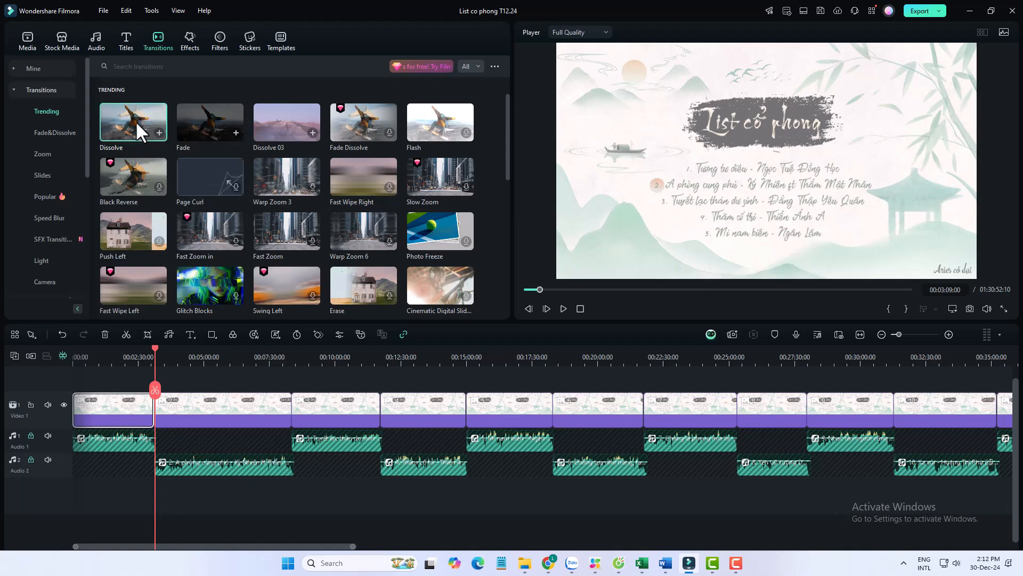
right_click(135, 120)
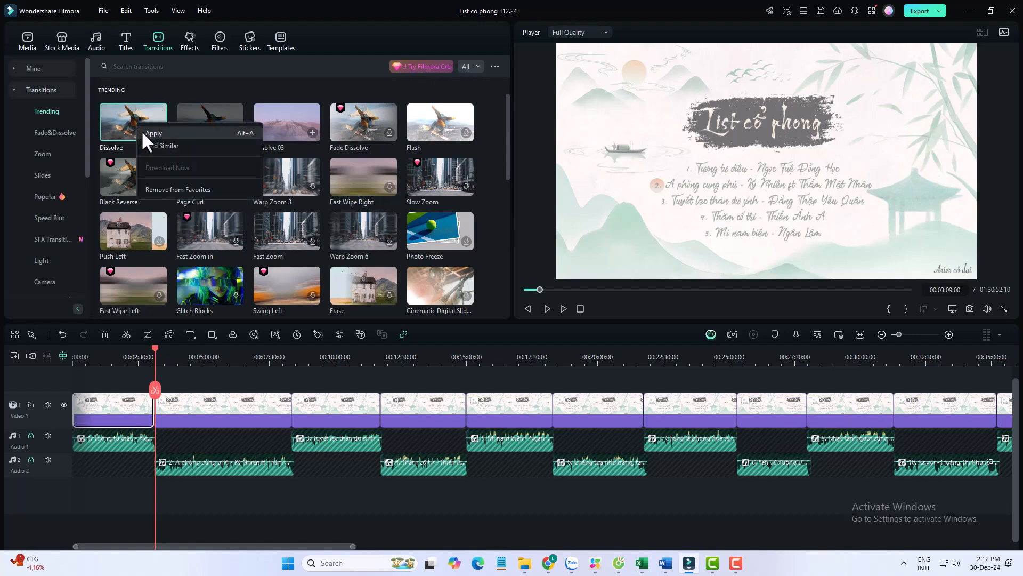
left_click(460, 375)
left_click(130, 415)
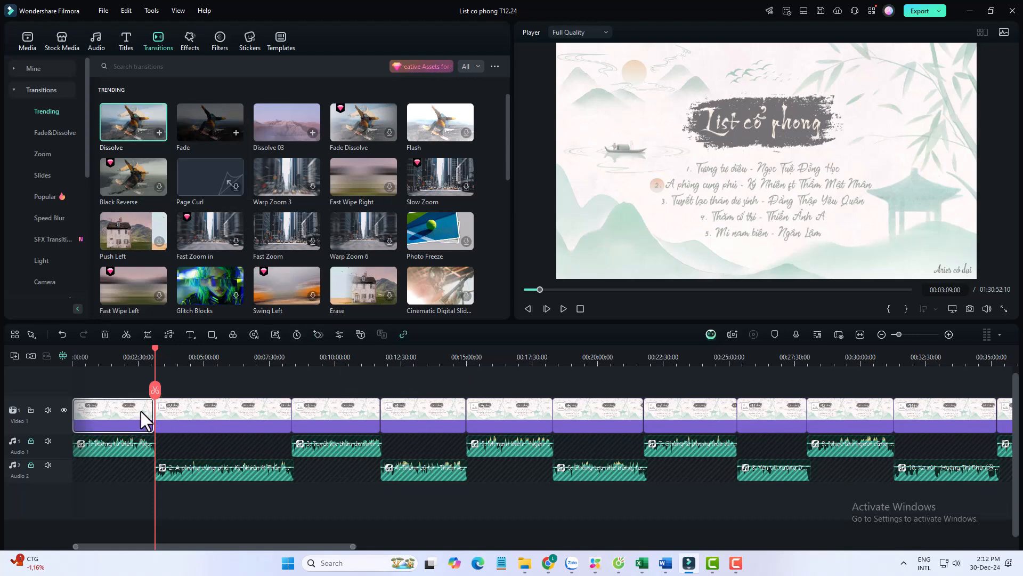
key("ctrl+a")
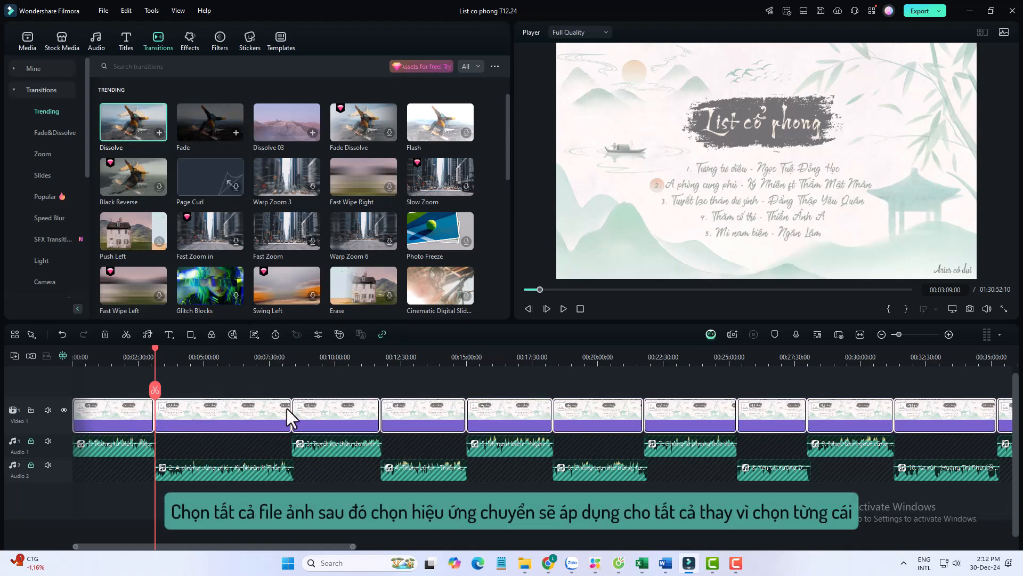
scroll(600, 408, "down", 3)
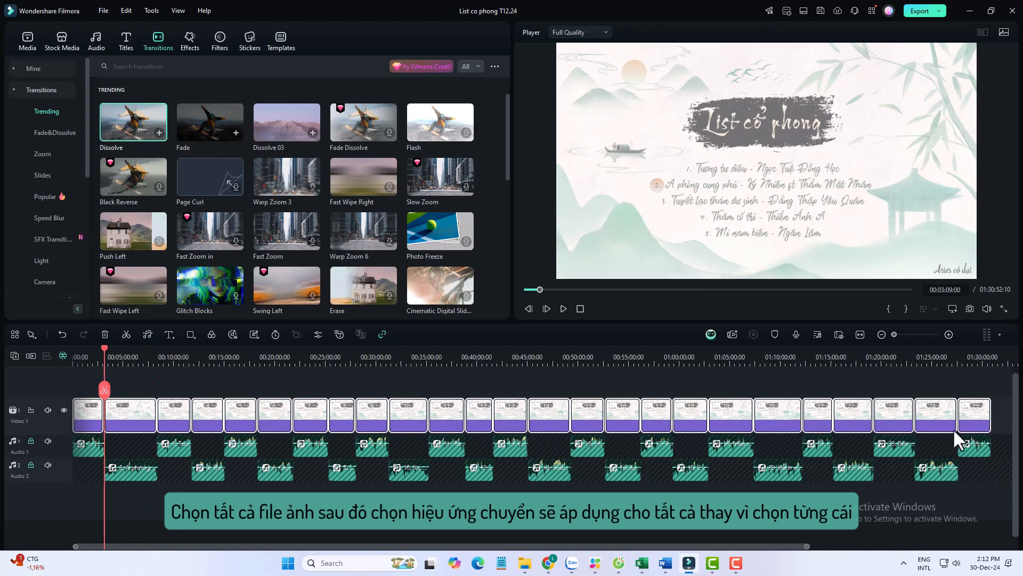
left_click(159, 131)
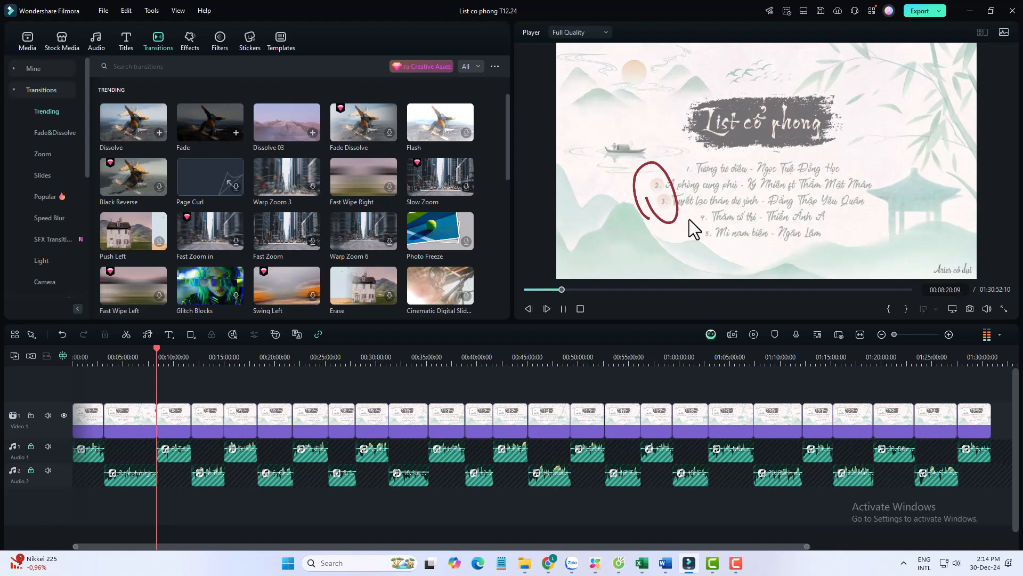
Play back the joins between images and the end of the last image to check the Dissolve transitions
left_click(189, 361)
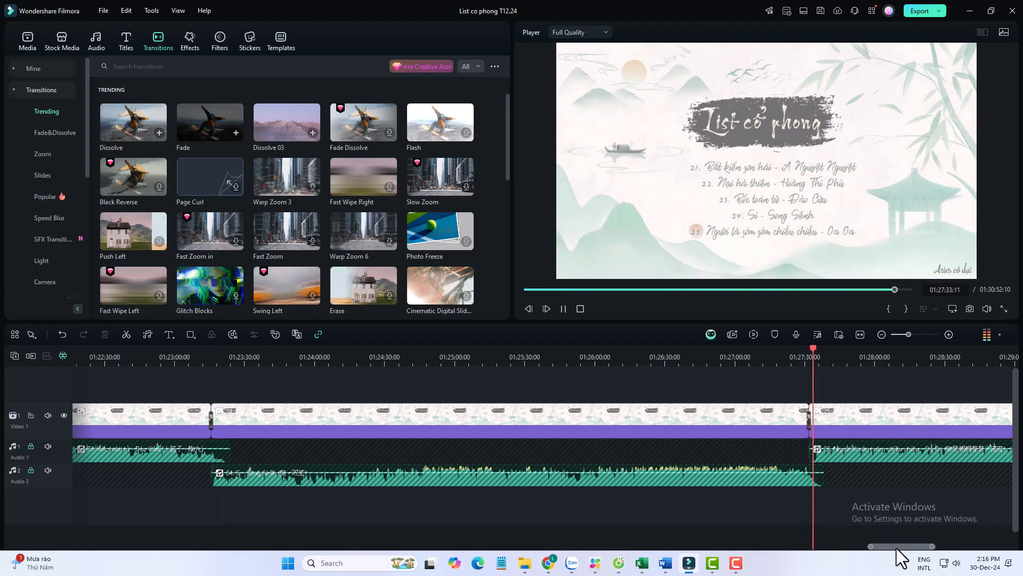
left_click_drag(897, 548, 929, 548)
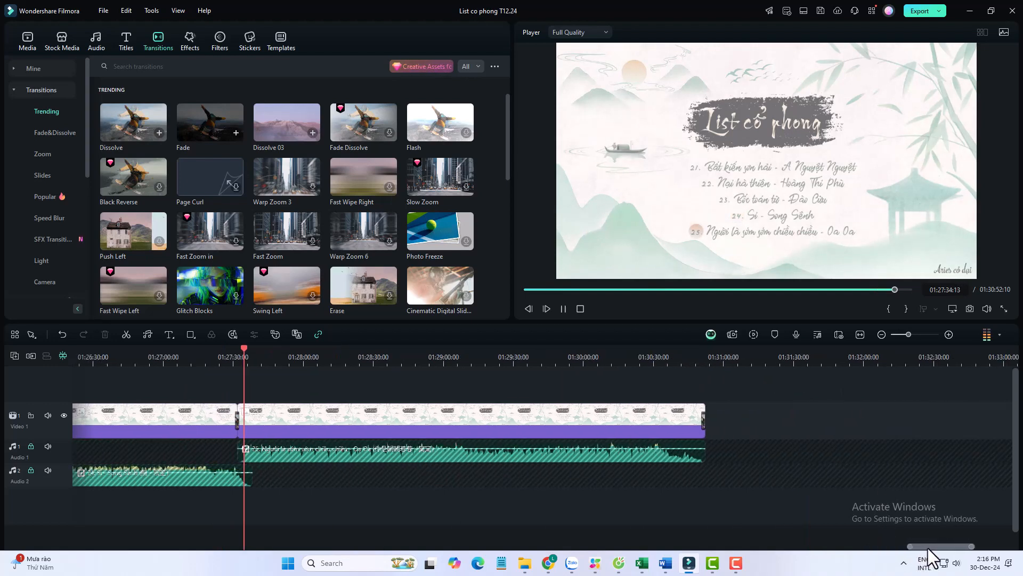
left_click(700, 359)
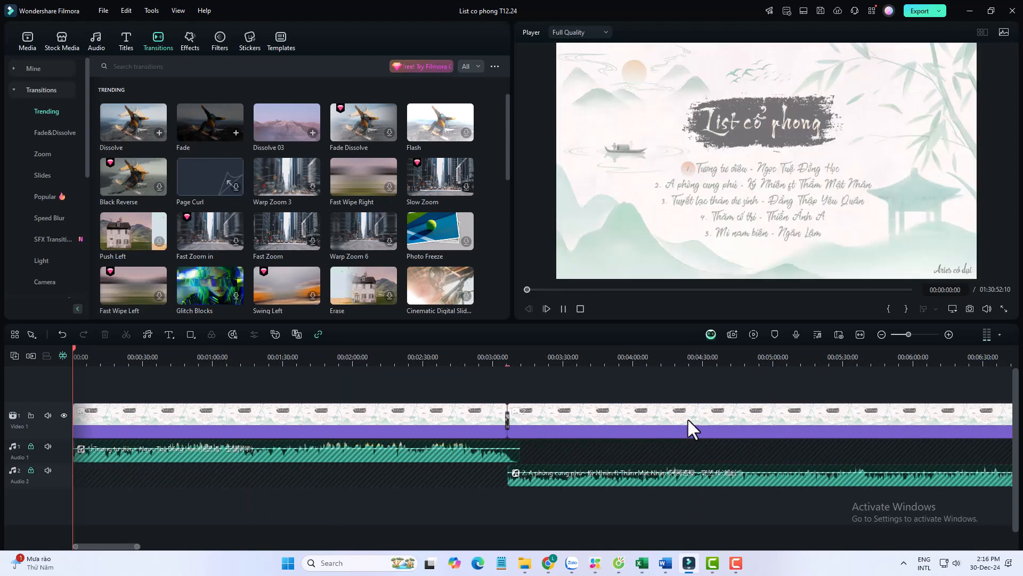
key("space")
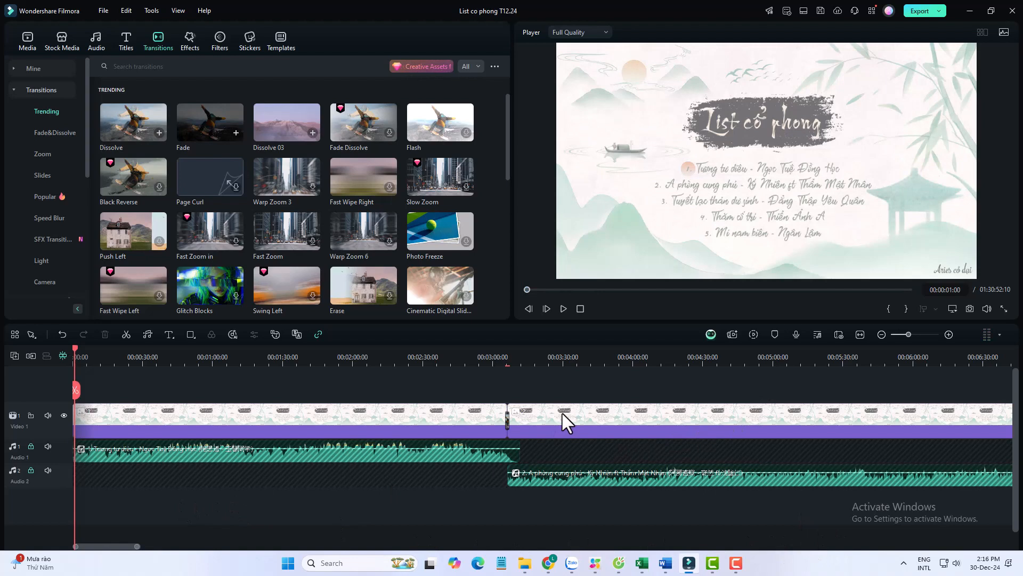
Delete the Dissolve transition at the end of the last image on Video 1
key("shift+z")
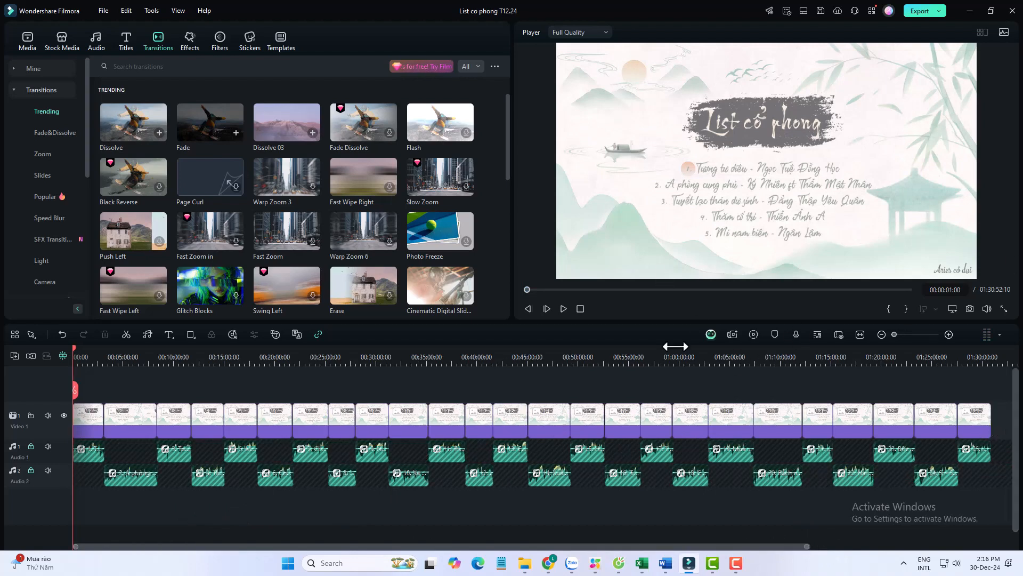
left_click_drag(747, 543, 884, 510)
left_click_drag(759, 354, 1006, 397)
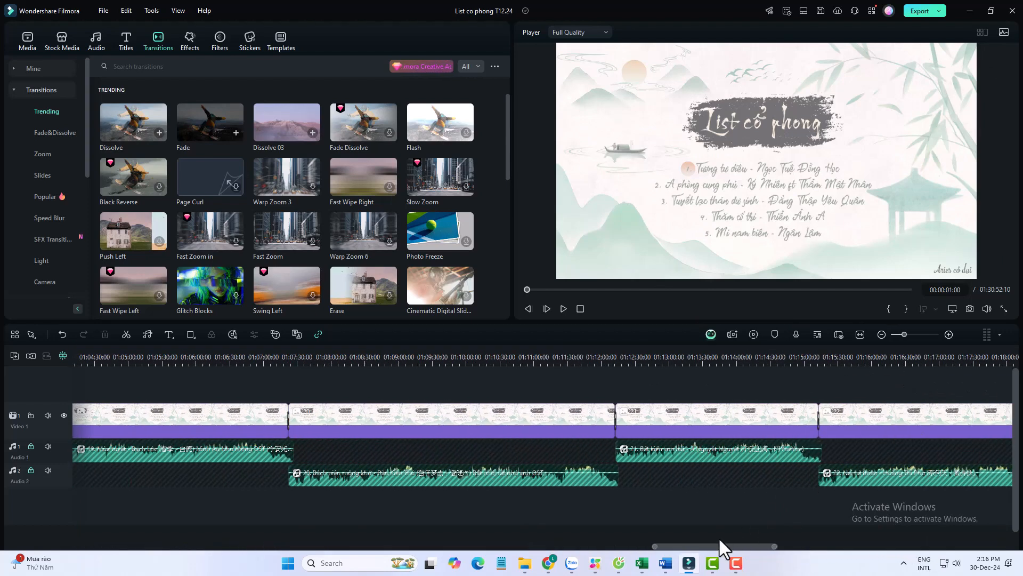
left_click_drag(704, 544, 849, 545)
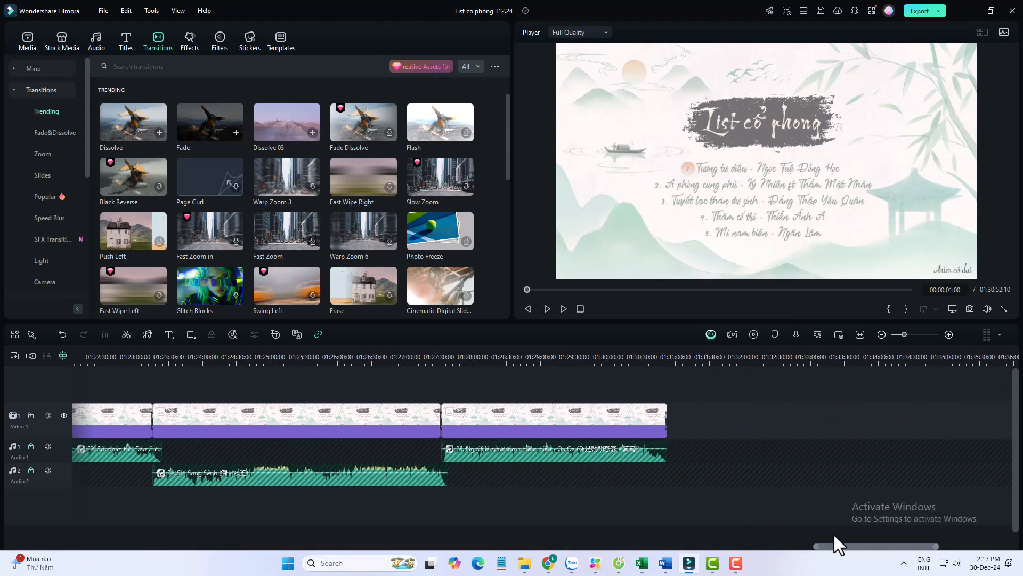
right_click(967, 418)
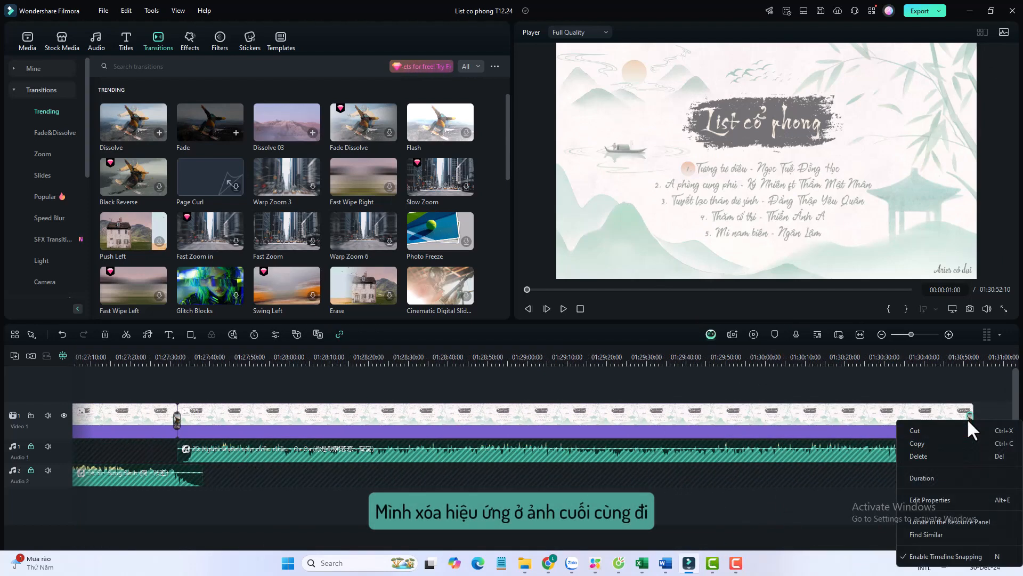
left_click(931, 453)
Play the last seconds of the timeline to check how the final image ends
left_click(970, 362)
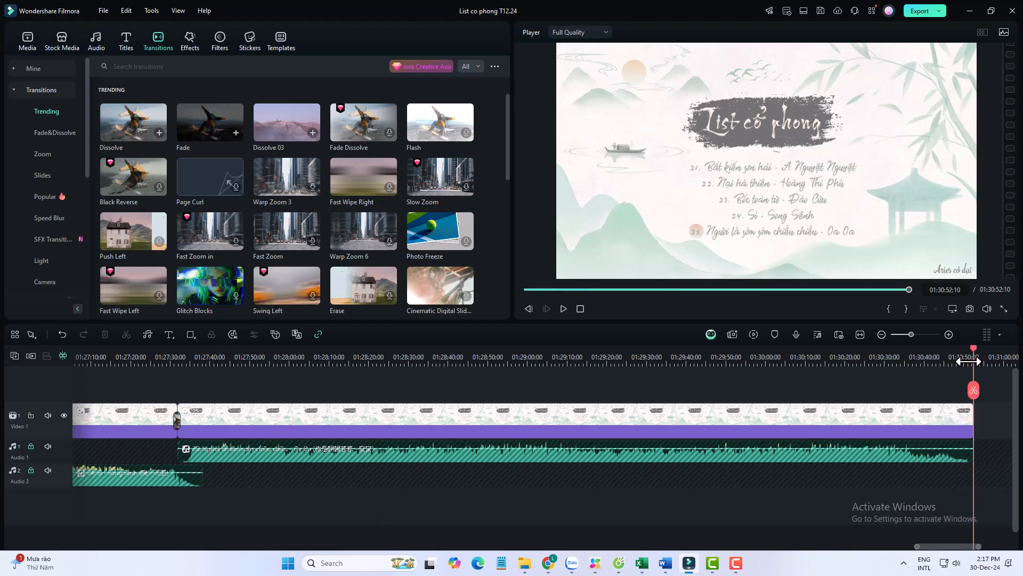
left_click(955, 361)
key("space")
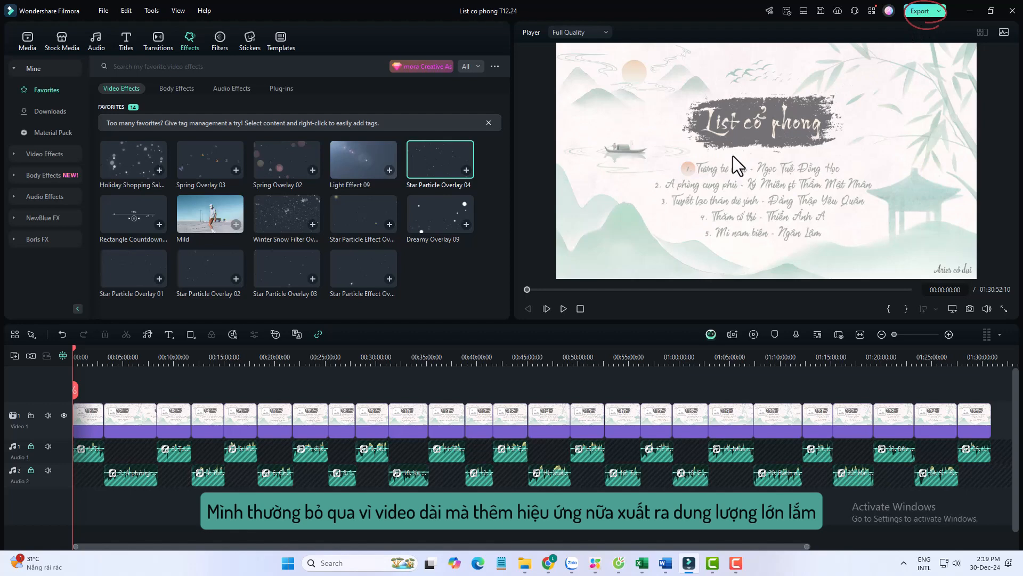
Open the export settings and name the output file List co phong T12.24 (final)
key("ctrl+e")
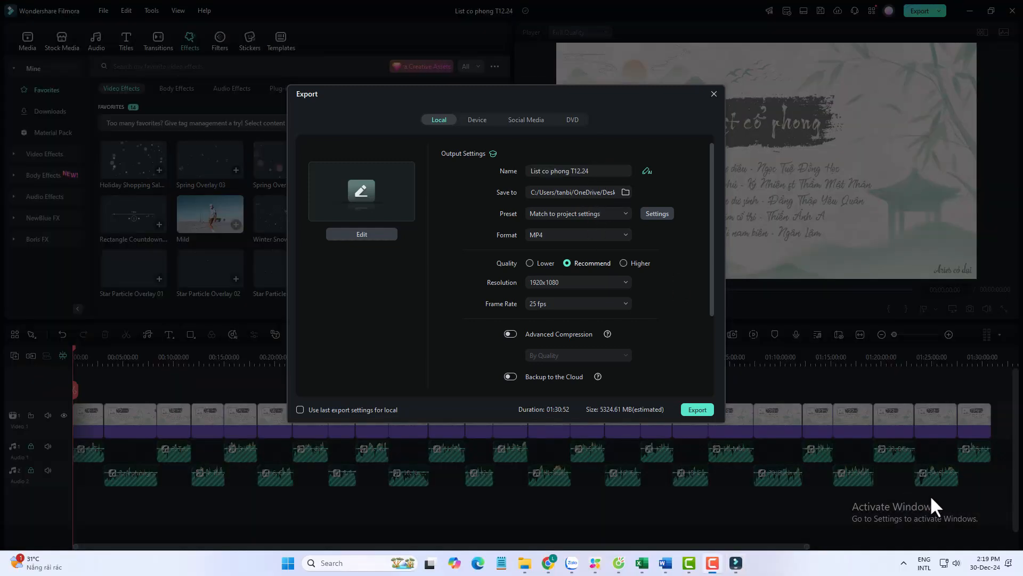
left_click(604, 170)
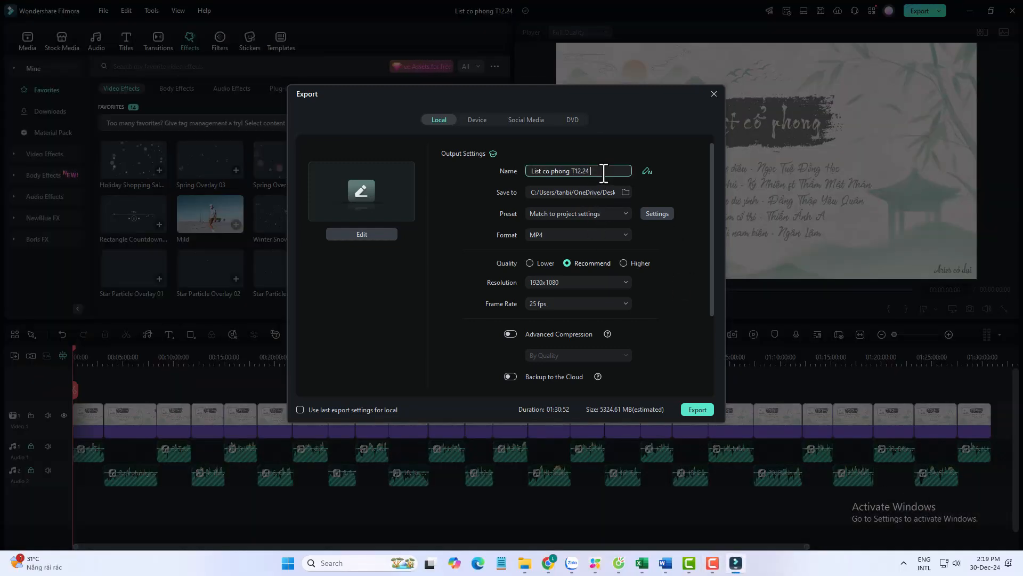
type("(final")
Try the 1920x1080 export resolution to compare file sizes, and change it to 1280x720
left_click(549, 283)
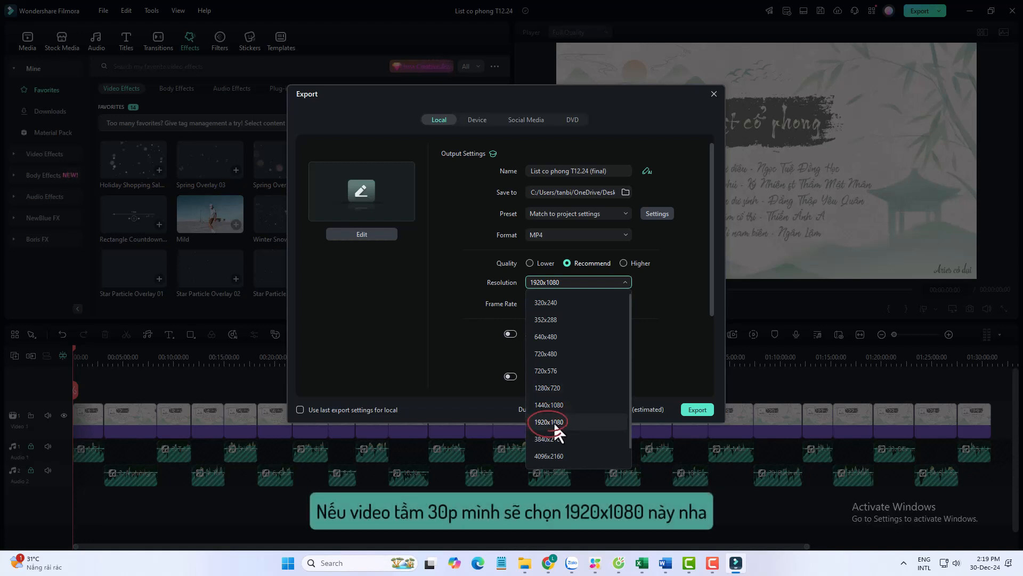
left_click(554, 421)
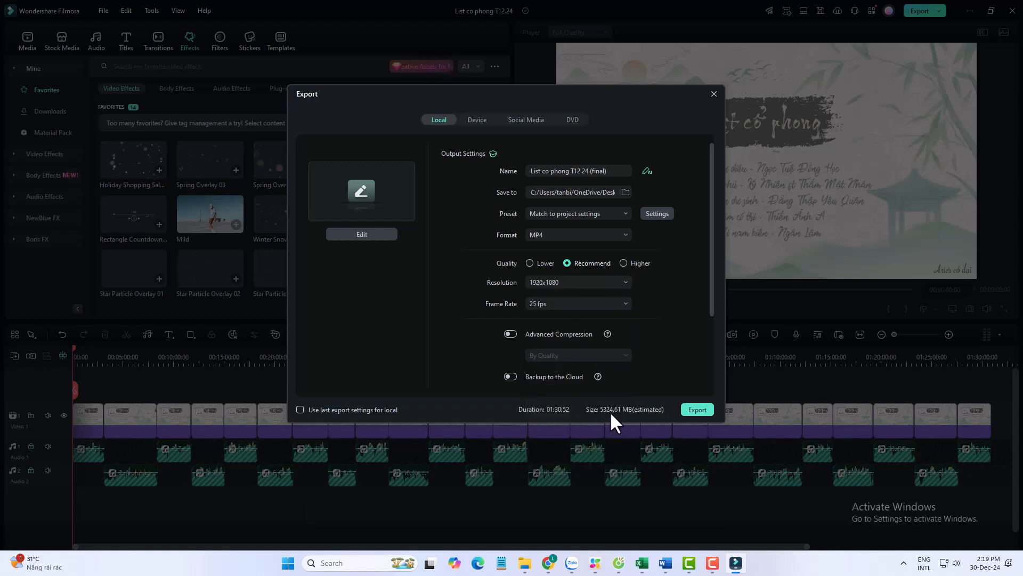
left_click(558, 282)
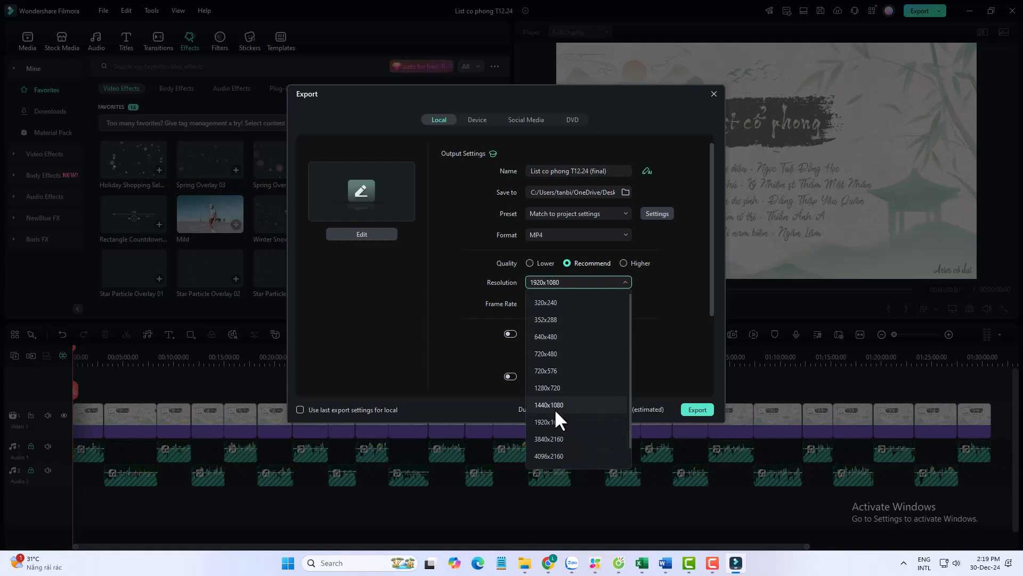
left_click(551, 388)
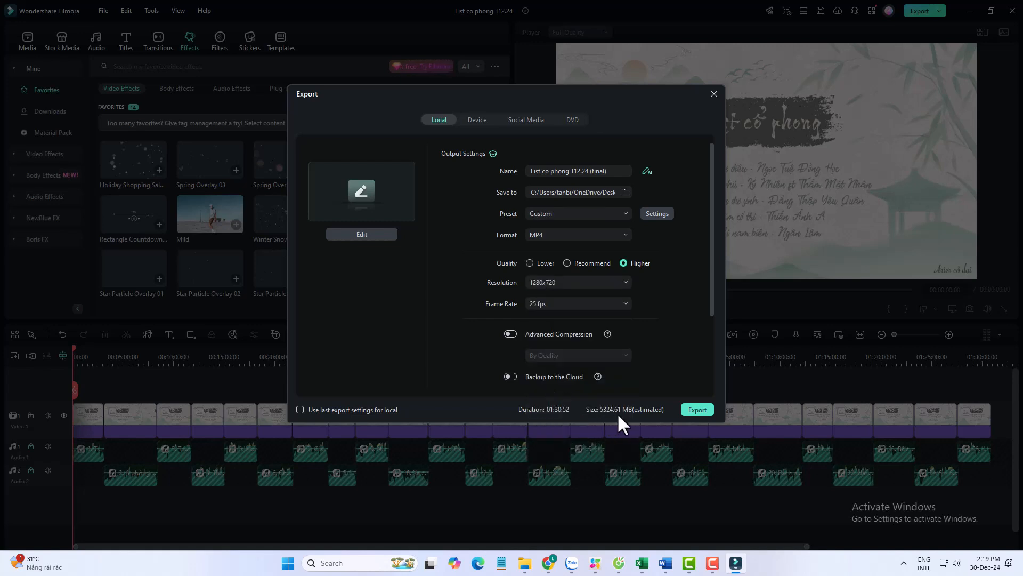
left_click(561, 281)
left_click(561, 281)
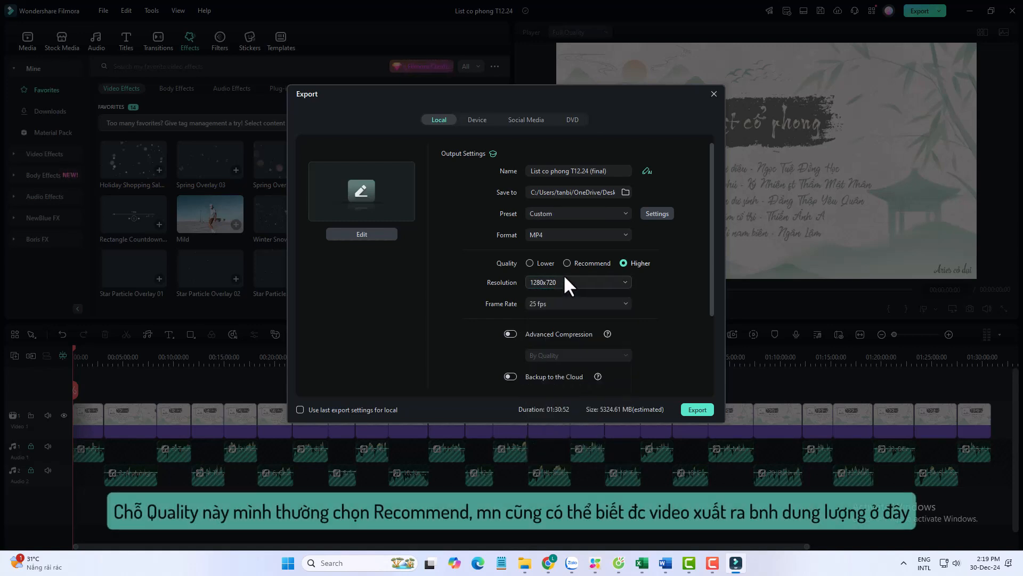
Set the export quality to Recommend and try to export the video
left_click(567, 263)
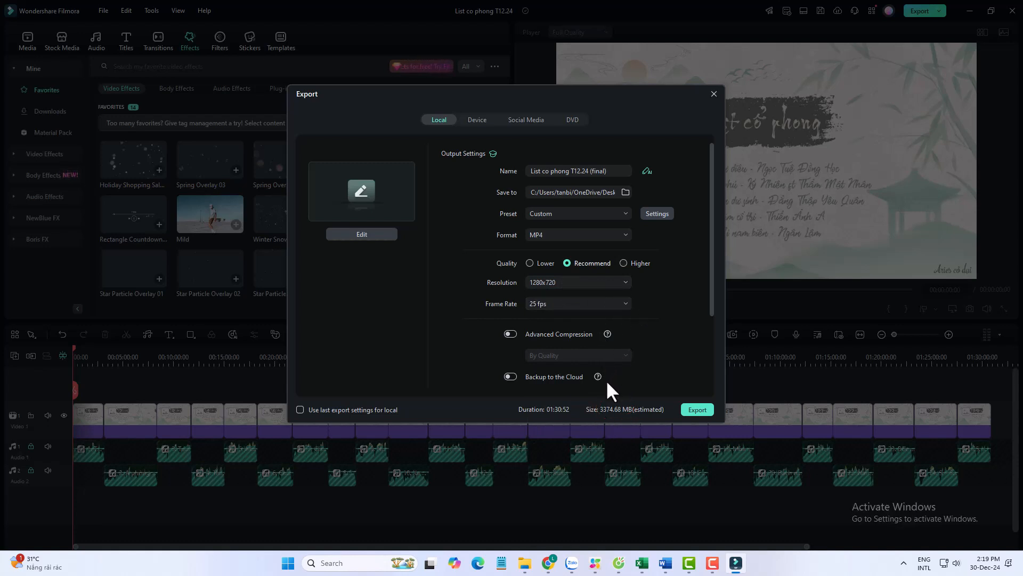
left_click(696, 409)
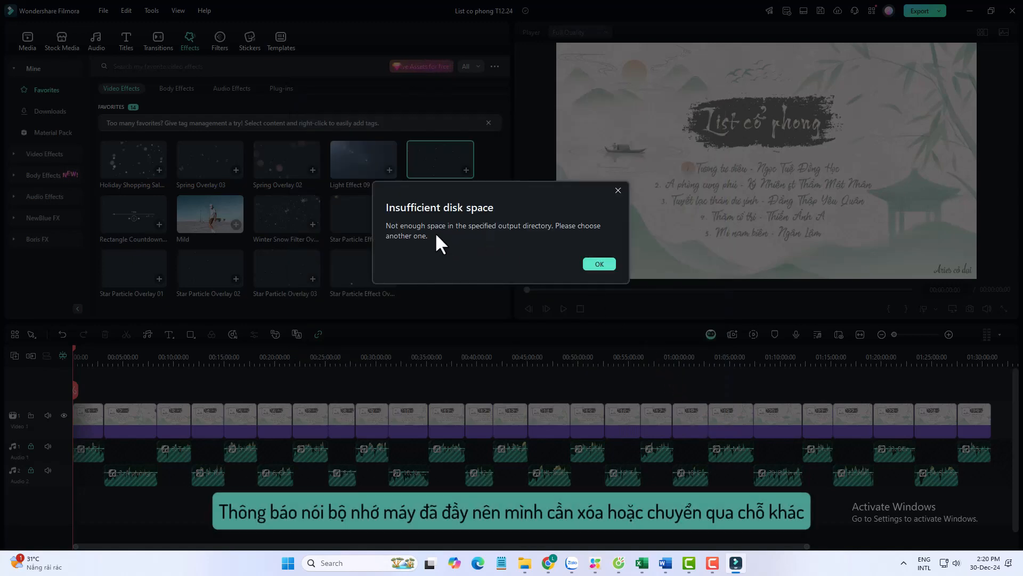
left_click(598, 263)
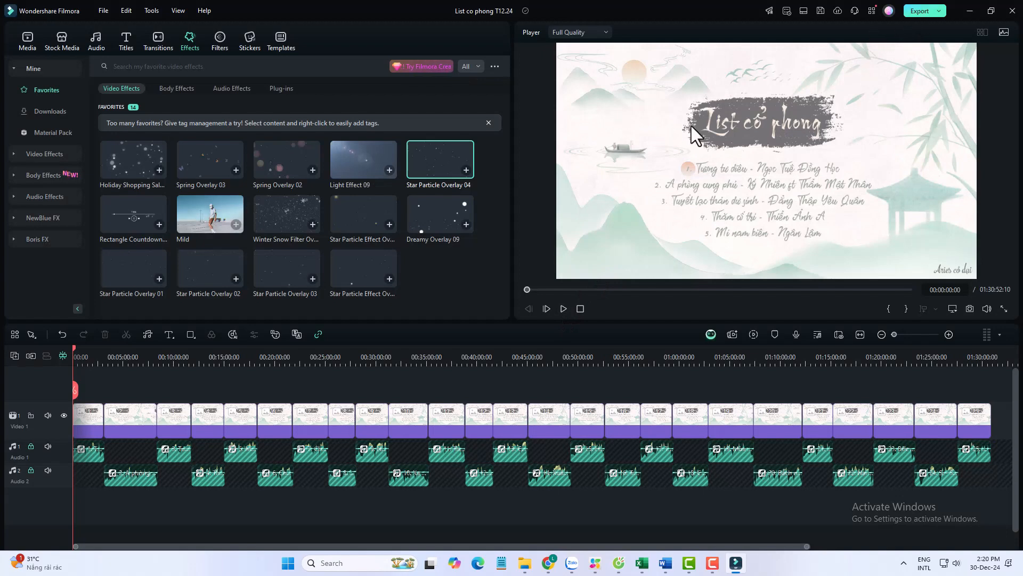
Export the project as an MP4 named List co phong T12.24 (final) to H:/, with Recommend quality, 1280x720 resolution and 25 fps
left_click(929, 8)
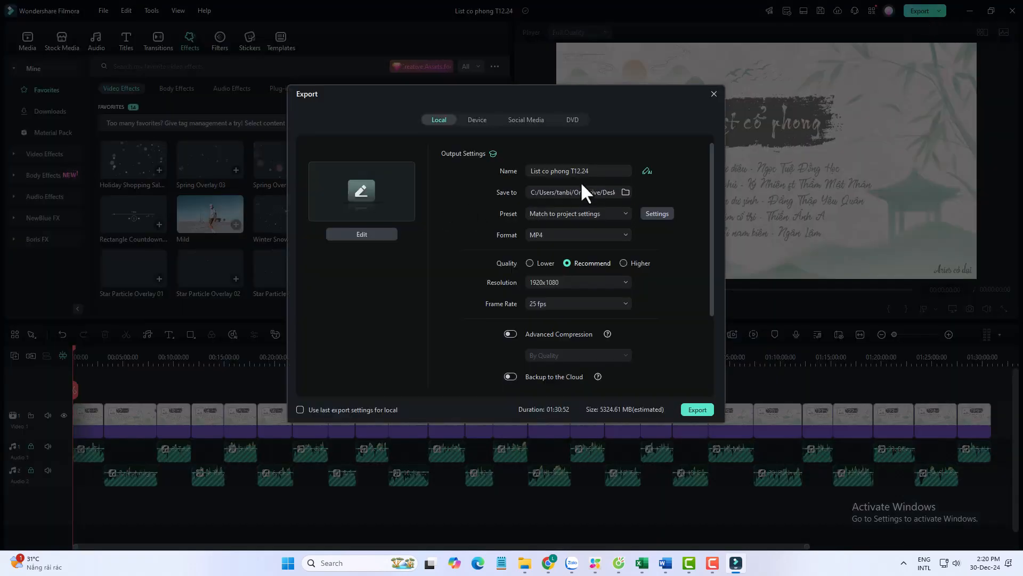
left_click(598, 171)
type("(final")
left_click(623, 194)
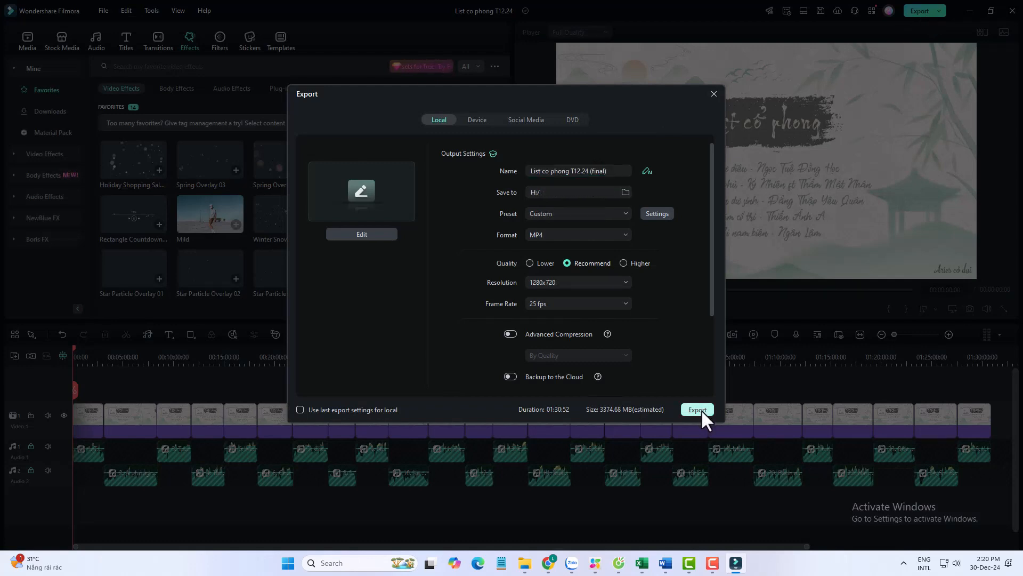
left_click(702, 409)
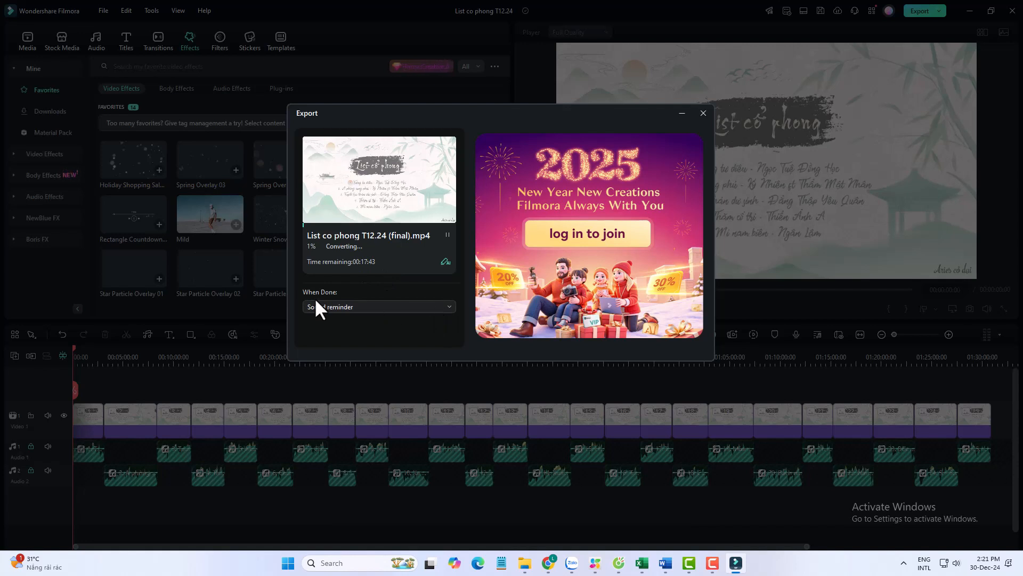
Look through the actions available for when the export is done, keeping Sound reminder
left_click(446, 306)
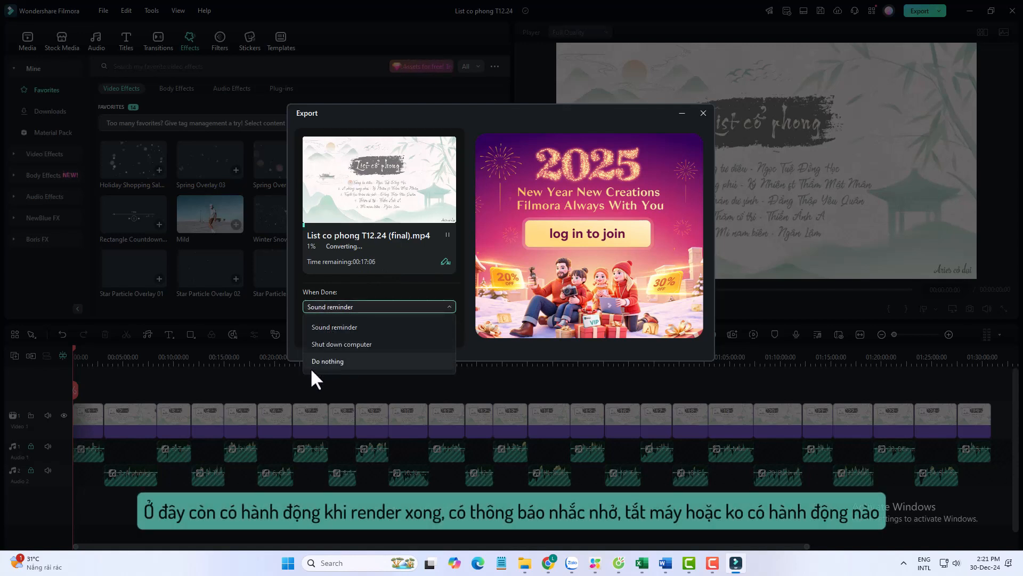
left_click(452, 304)
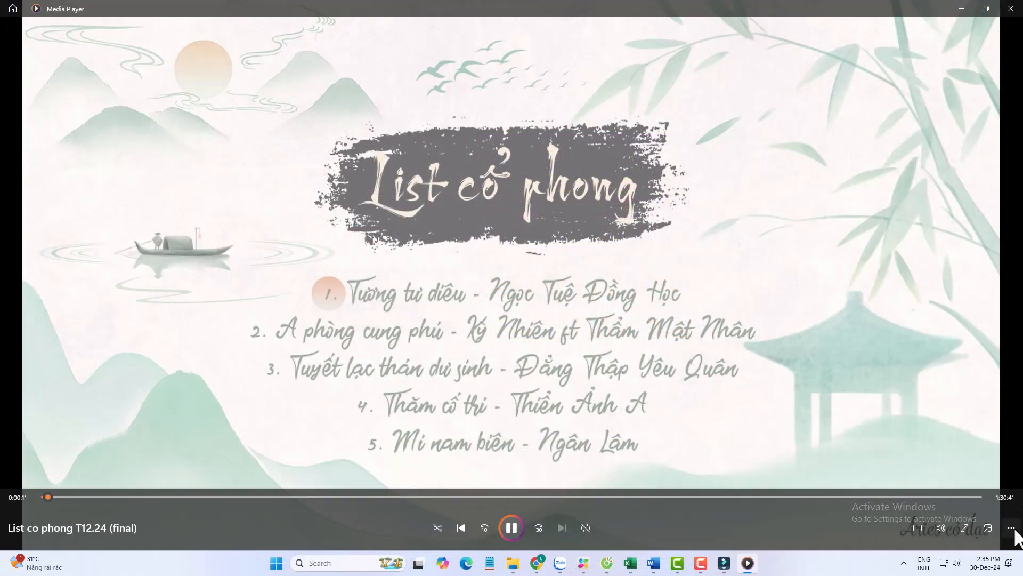
Show the exported video's properties in Media Player to check its length, resolution, frame rate and file location
left_click(1011, 528)
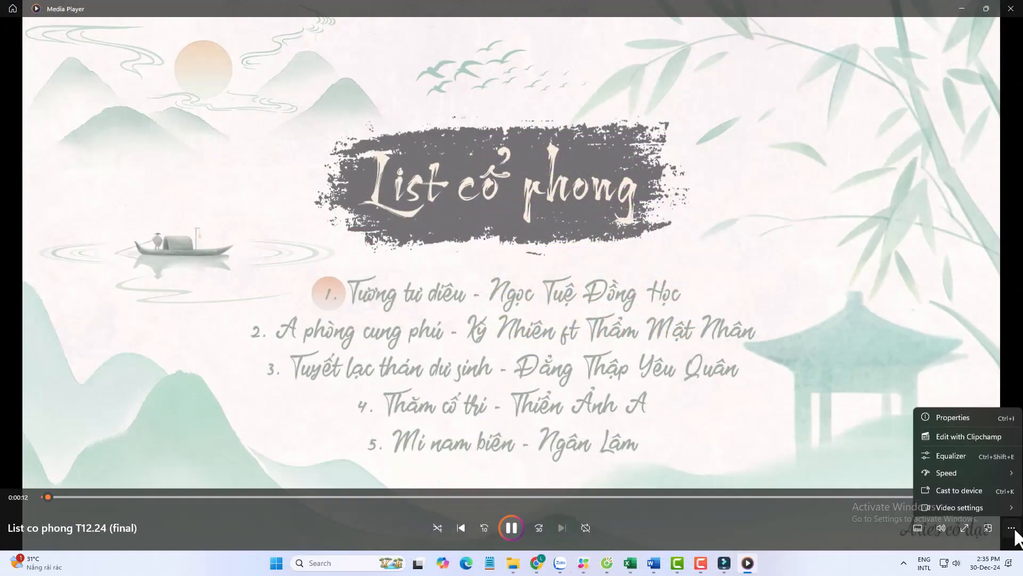
left_click(818, 488)
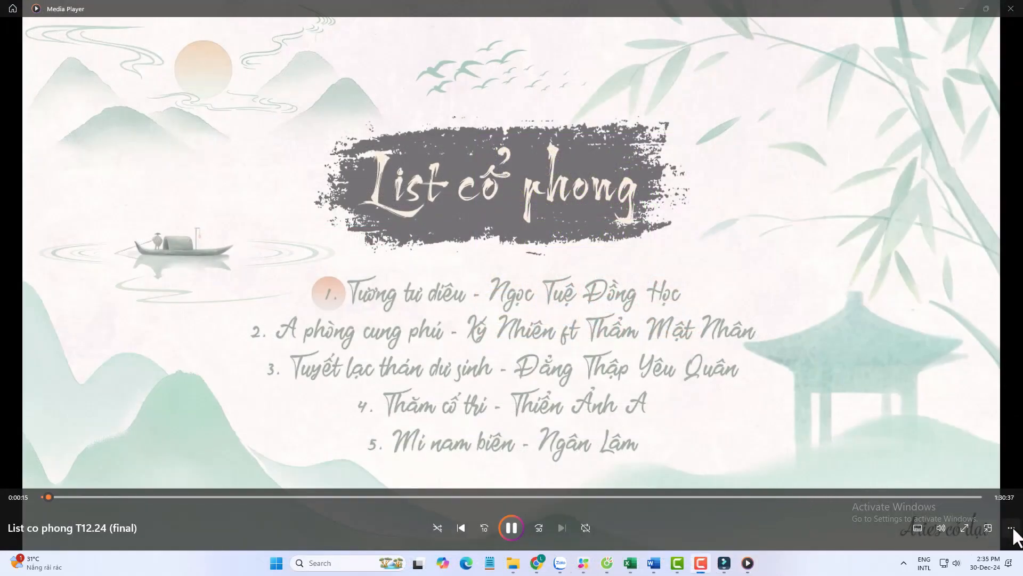
left_click(1011, 527)
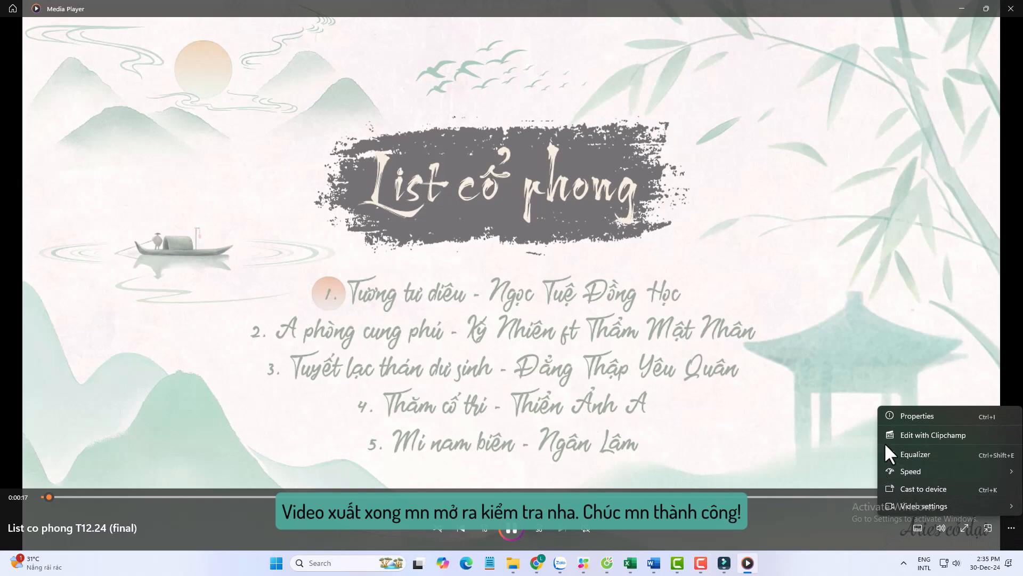
left_click(904, 415)
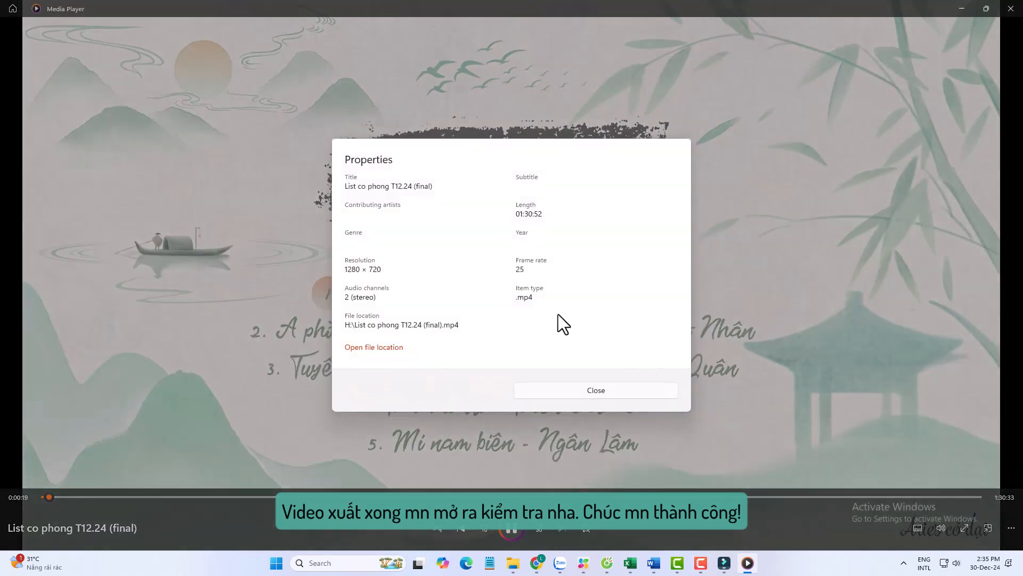